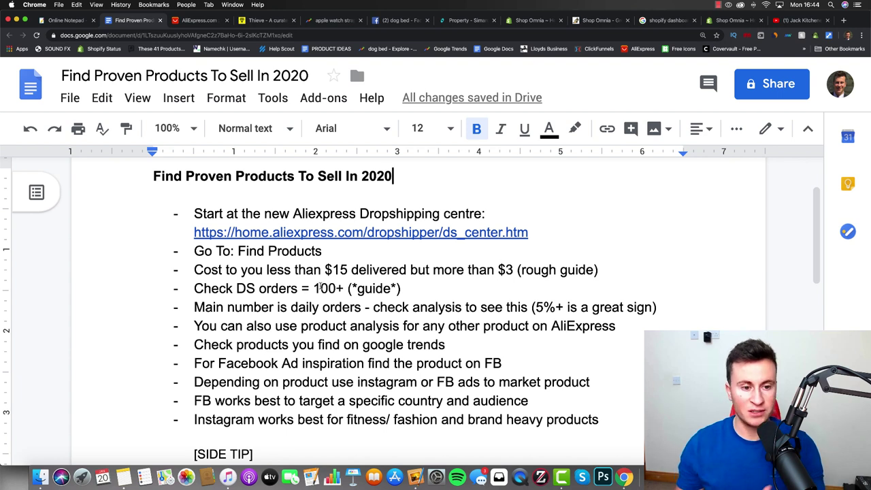
Step: Show the link preview for the AliExpress Dropshipping centre URL in the checklist
click(328, 232)
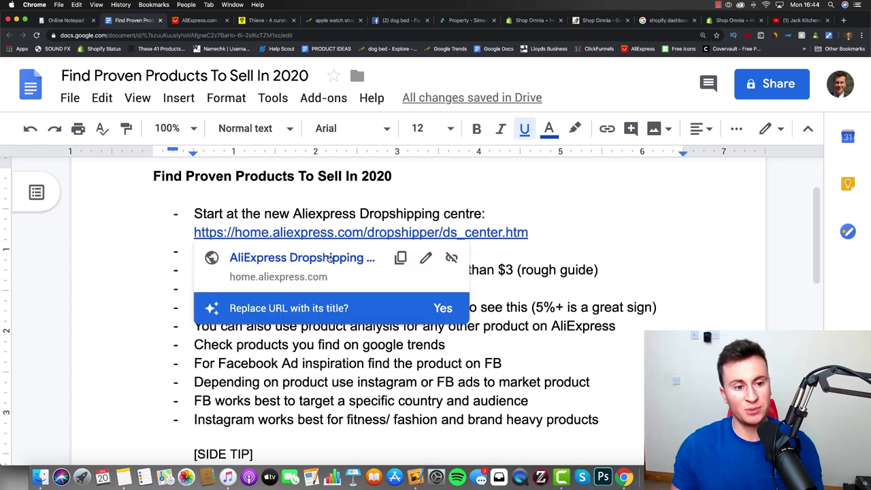
Step: Open the Dropshipping centre in a new tab and go to Find Products to Sell
click(329, 259)
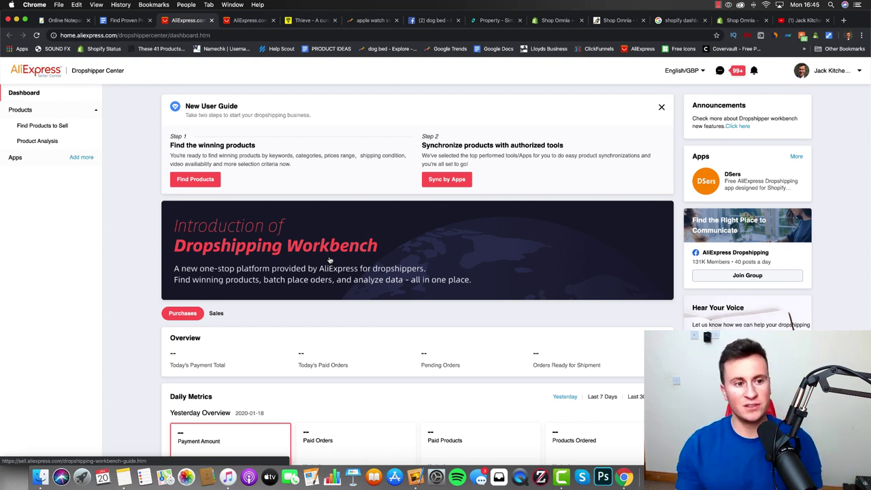
click(195, 178)
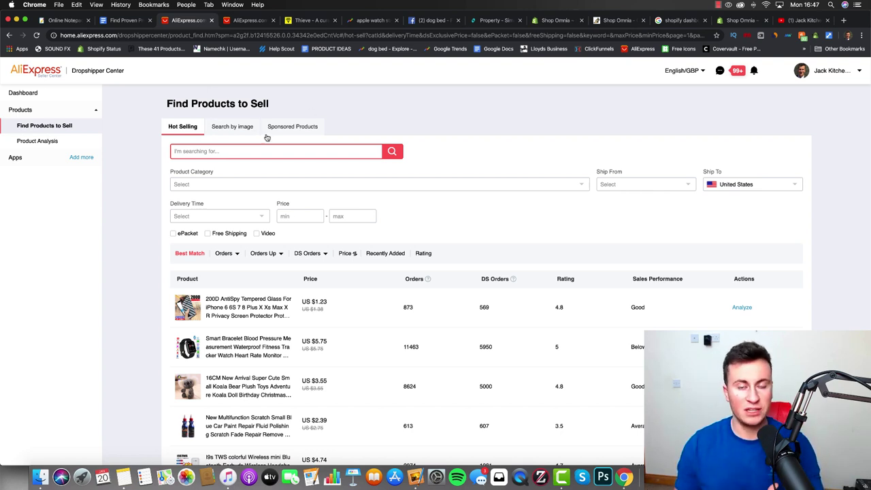
Step: Show Sponsored Products and filter the stores to Computer & Office > Internal Storage
click(307, 128)
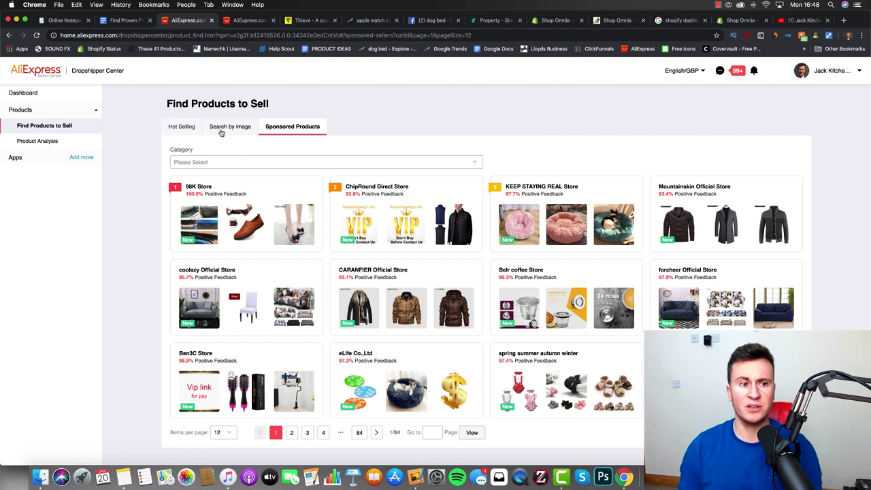
click(476, 163)
click(232, 209)
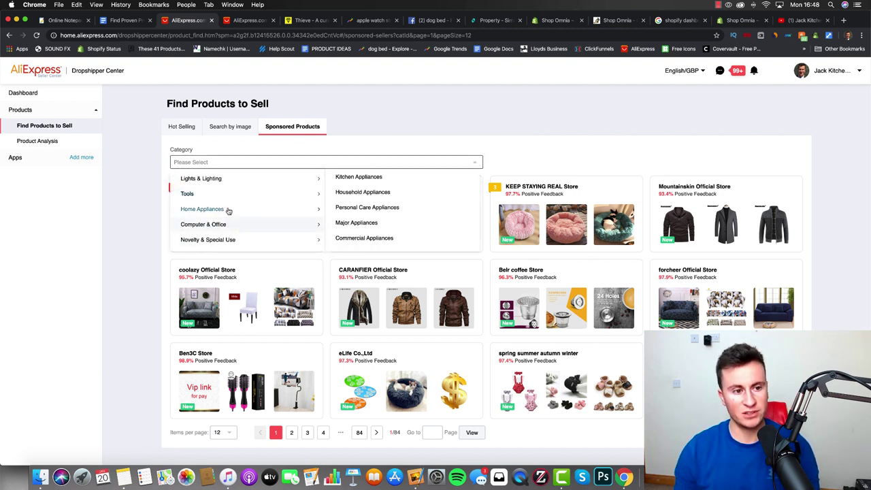
mouse_move(231, 197)
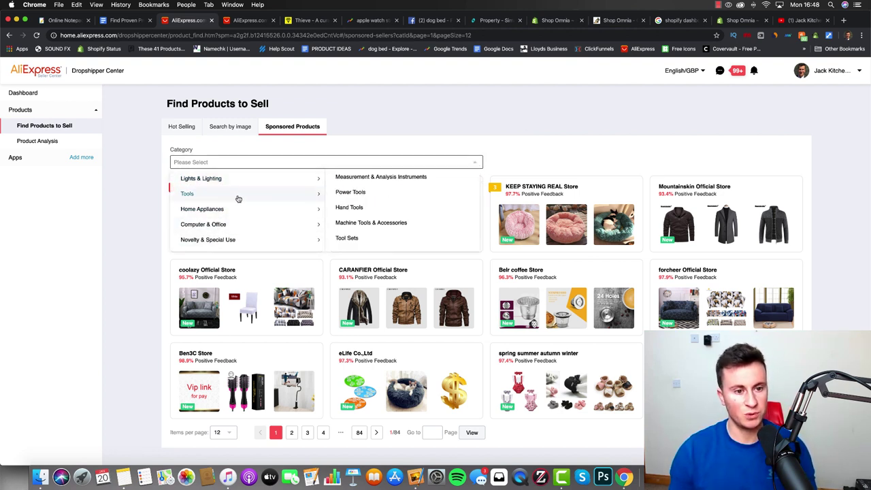
mouse_move(253, 211)
mouse_move(265, 229)
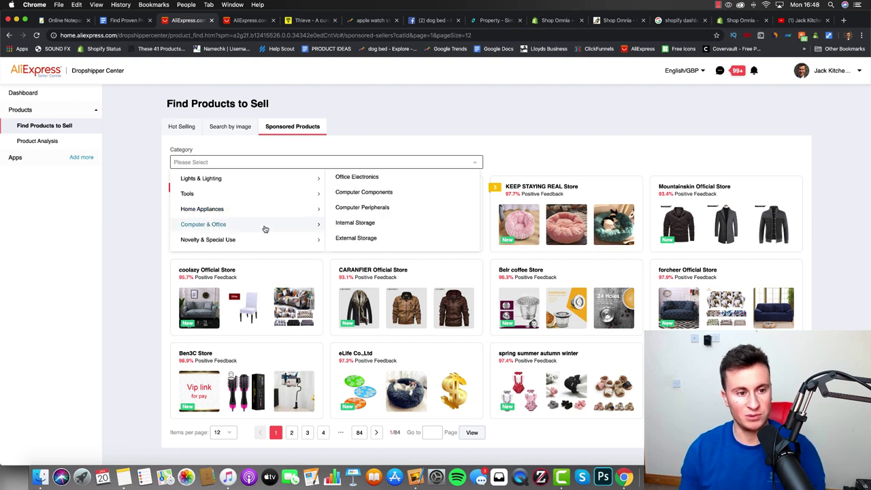
click(367, 222)
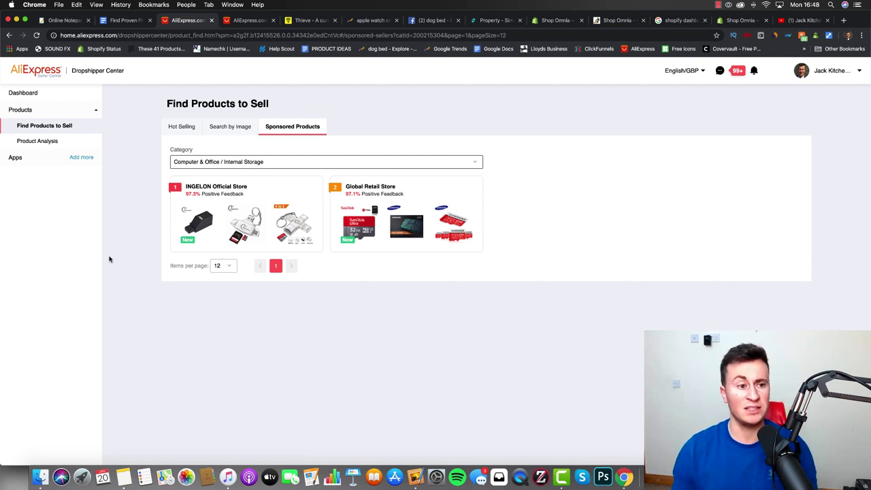
Step: Back on Hot Selling, filter products to ship from Spain to the United Kingdom
click(191, 131)
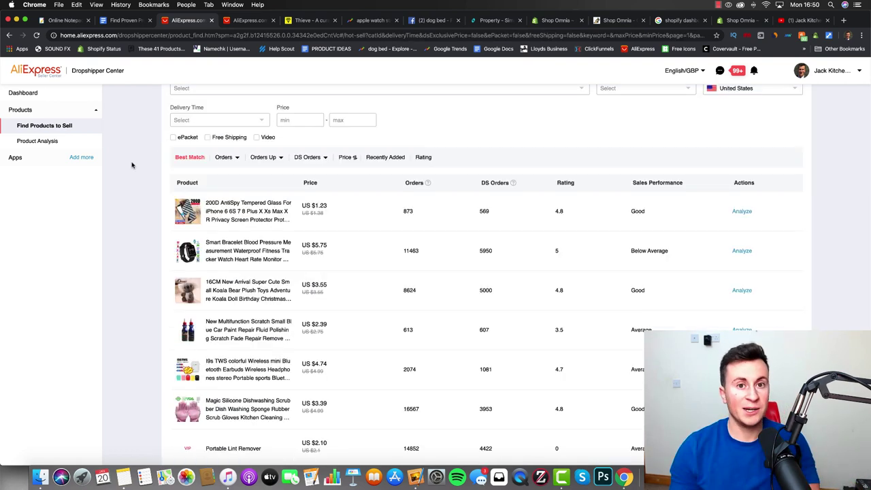
scroll(132, 165, up, 2)
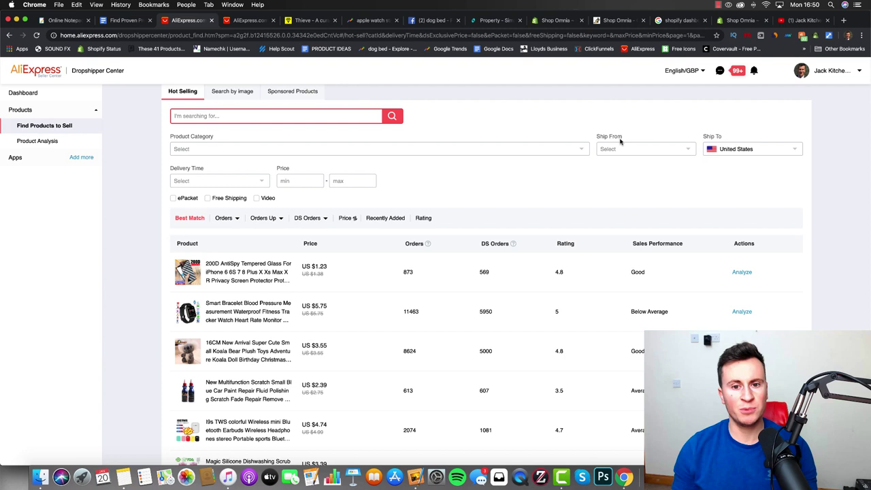
click(676, 151)
click(676, 151)
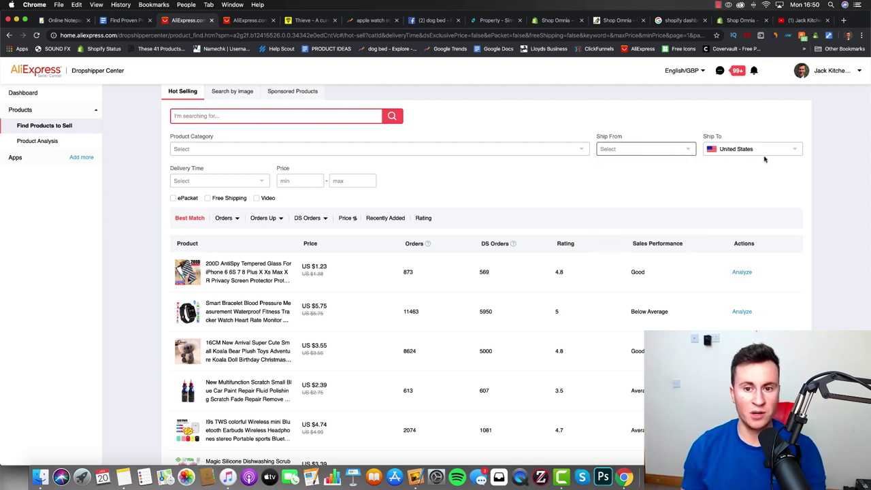
click(771, 151)
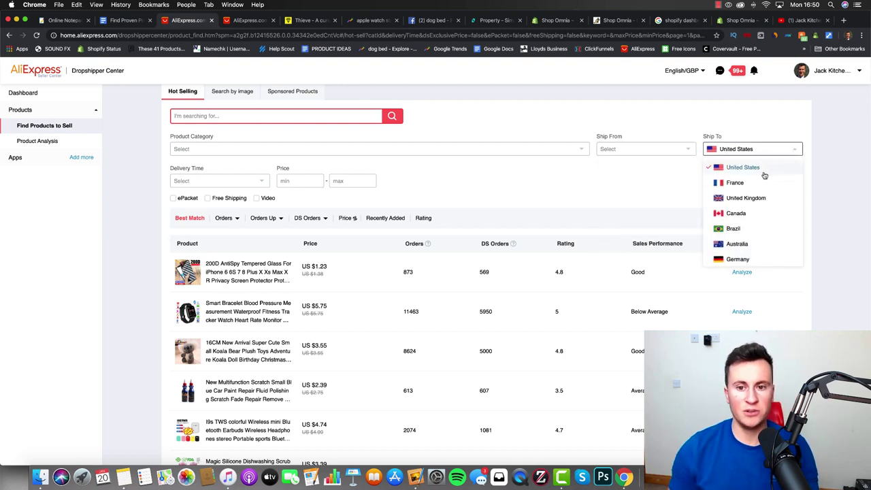
click(760, 197)
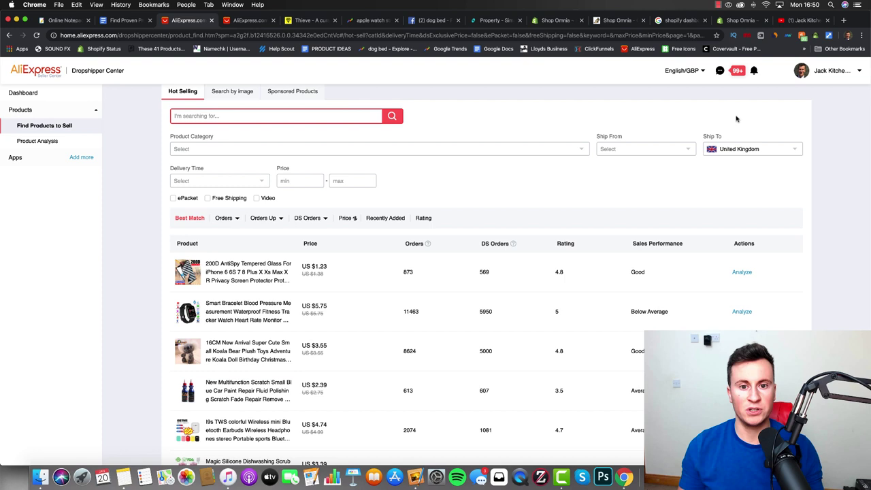
click(676, 152)
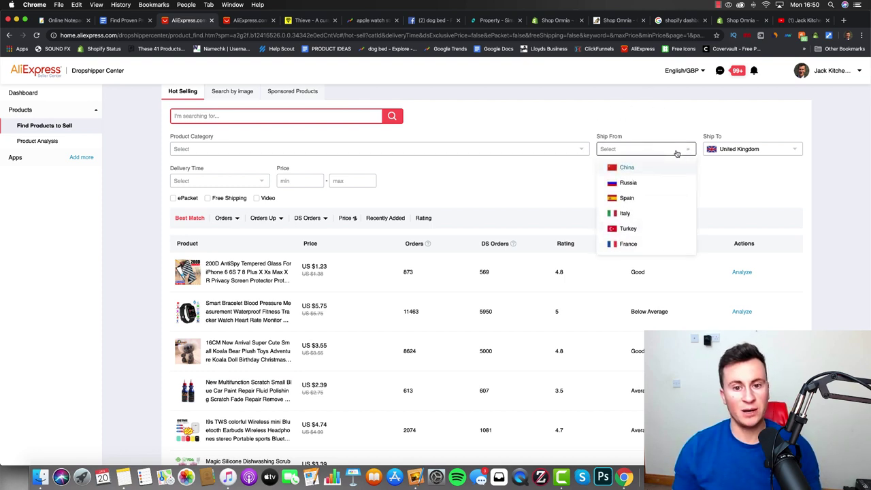
click(644, 201)
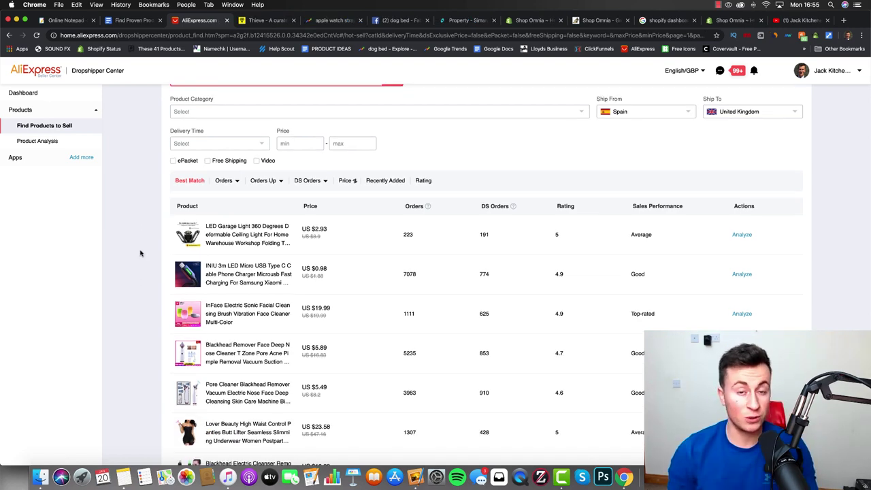
Step: Scroll down and bring up the link menu on the Rechargeable Vacuum Blackhead Remover
scroll(140, 253, down, 5)
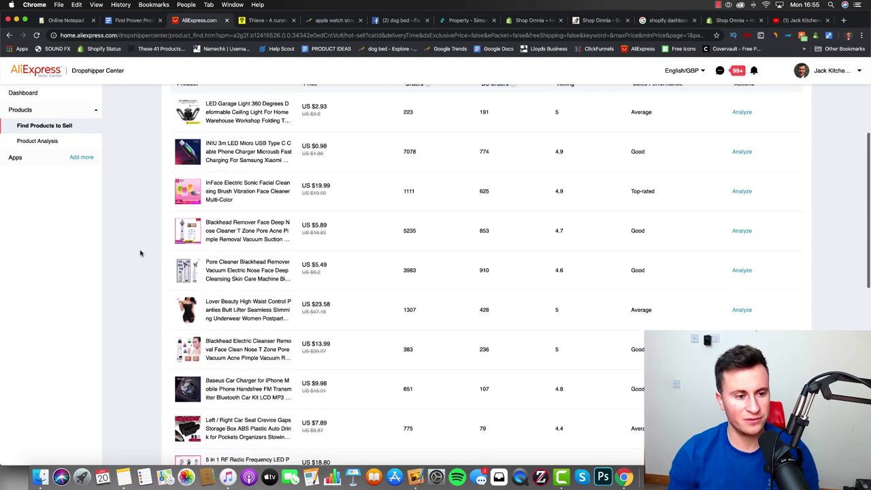
scroll(140, 253, down, 6)
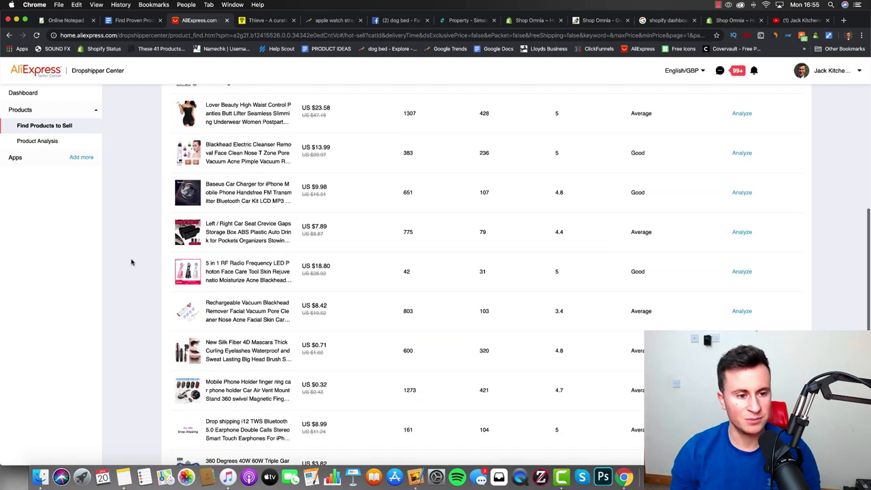
right_click(232, 308)
Step: Open the vacuum blackhead remover in a new tab and switch to its product page
click(242, 310)
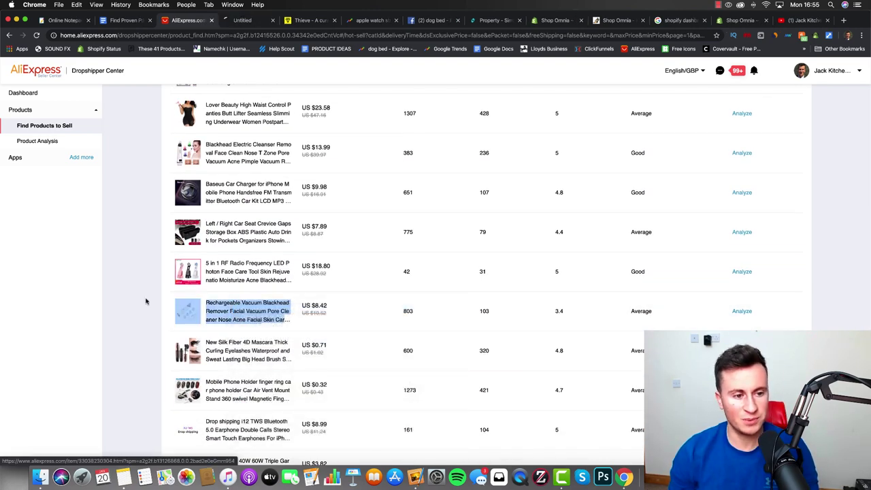
click(249, 20)
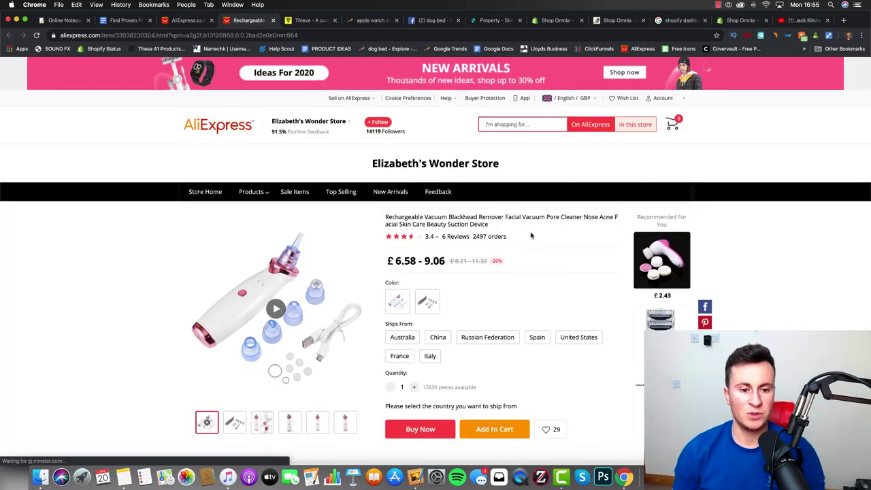
scroll(533, 236, down, 2)
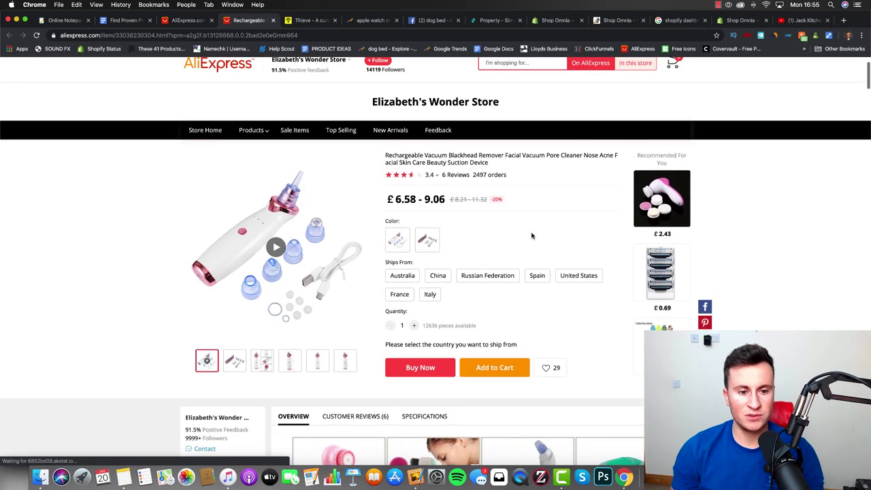
Step: Compare ship-from Spain, France and Italy, pointing out Italy's free UK delivery before 02/02
click(538, 275)
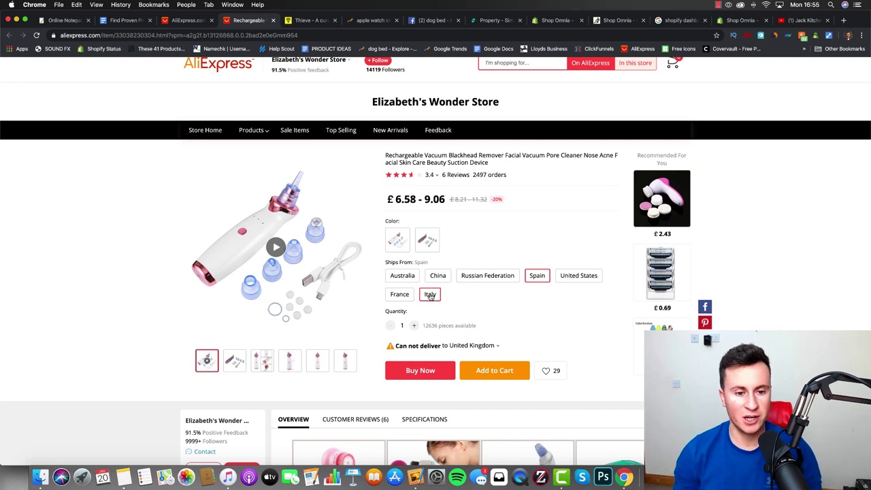
click(403, 297)
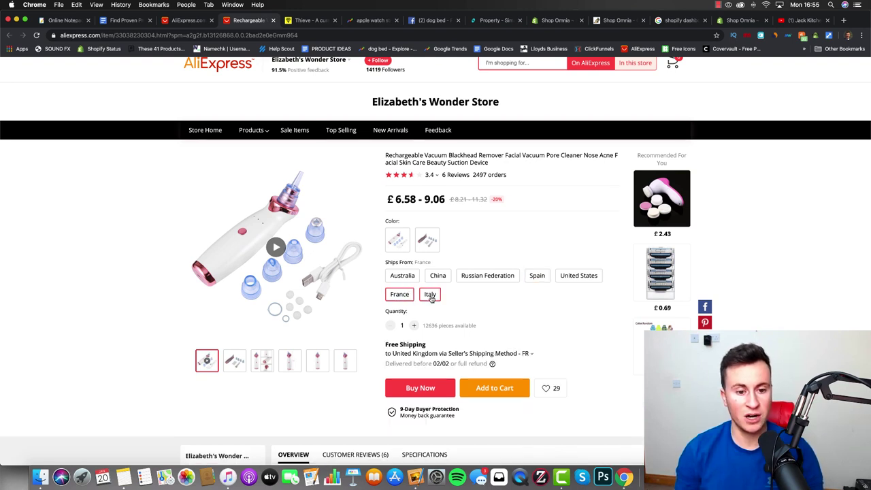
click(430, 298)
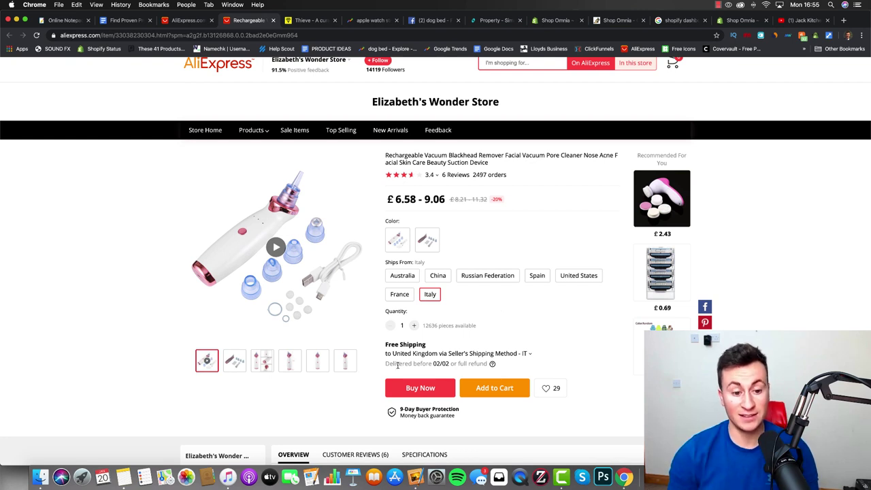
drag(398, 365, 452, 363)
click(451, 363)
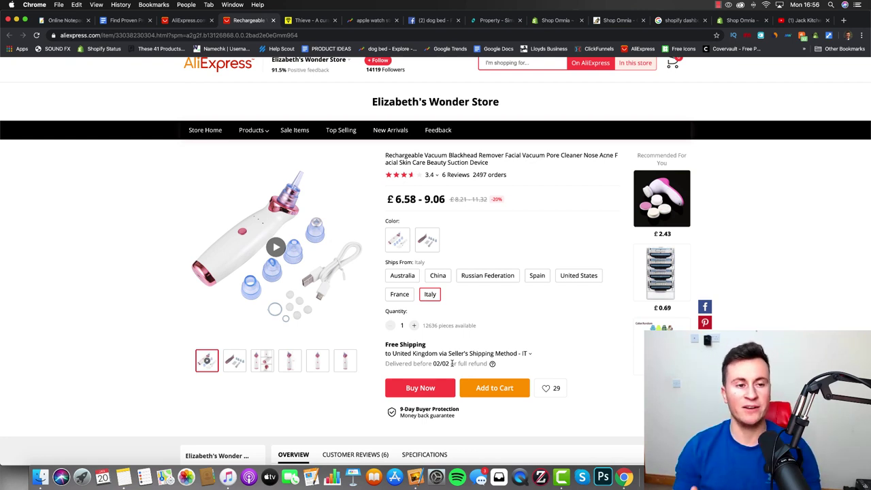
Step: Back in Dropshipper Center, browse another results page and set Ship From to China
click(186, 21)
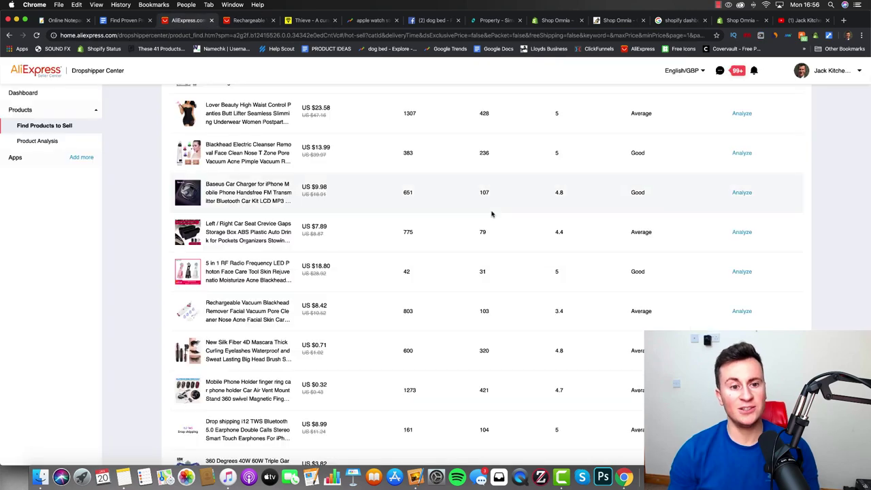
scroll(492, 213, up, 10)
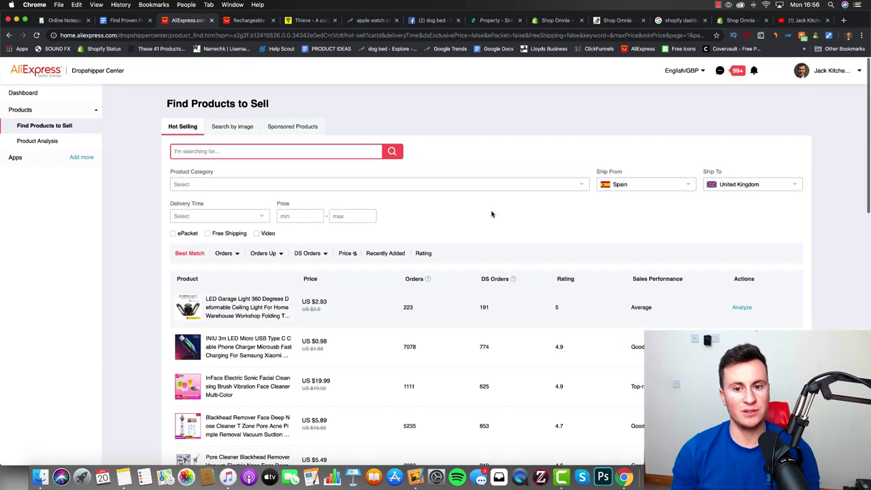
scroll(492, 214, down, 5)
scroll(492, 213, up, 5)
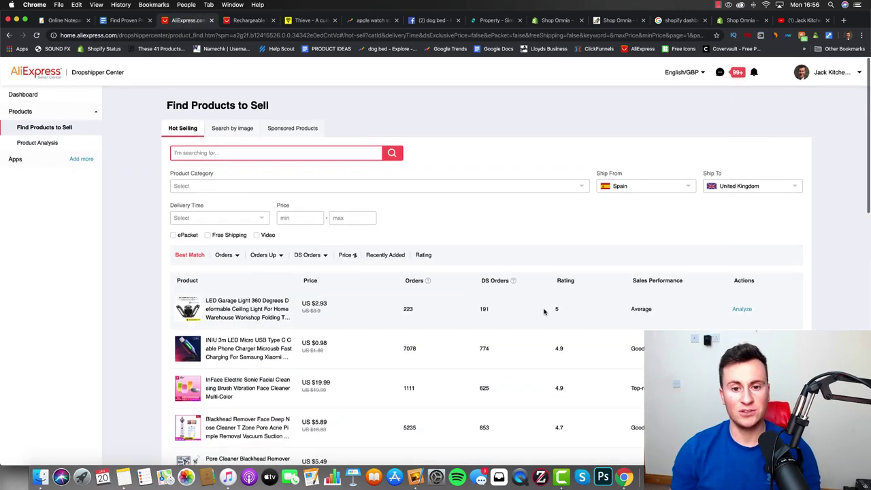
scroll(544, 312, down, 10)
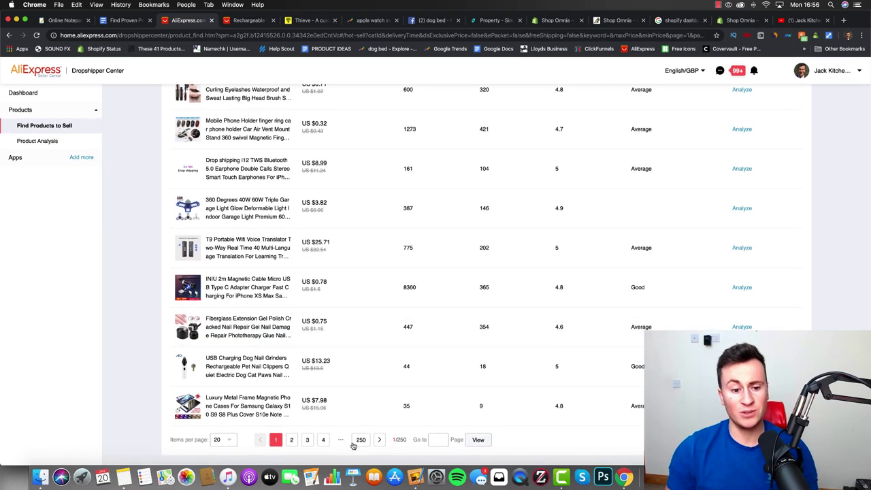
click(360, 440)
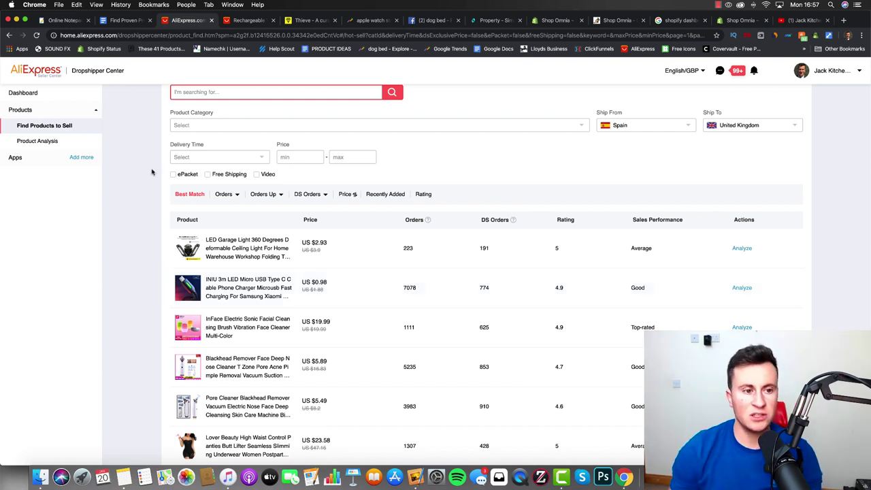
click(641, 127)
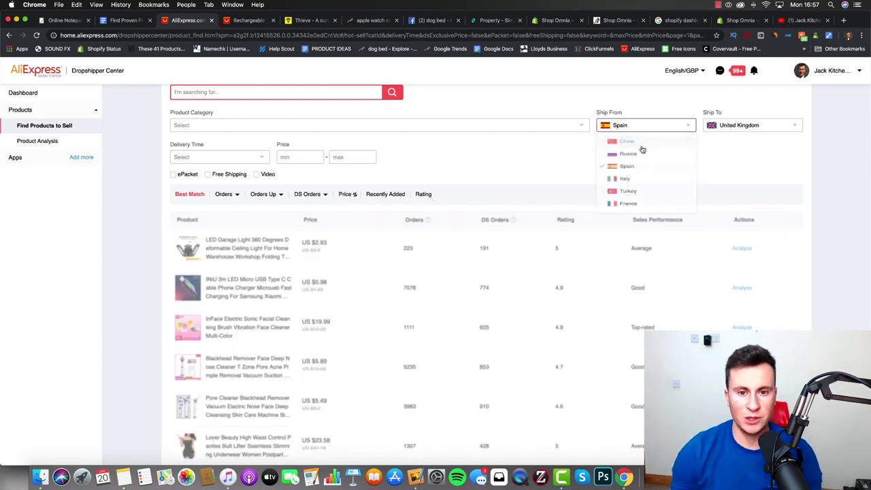
click(172, 176)
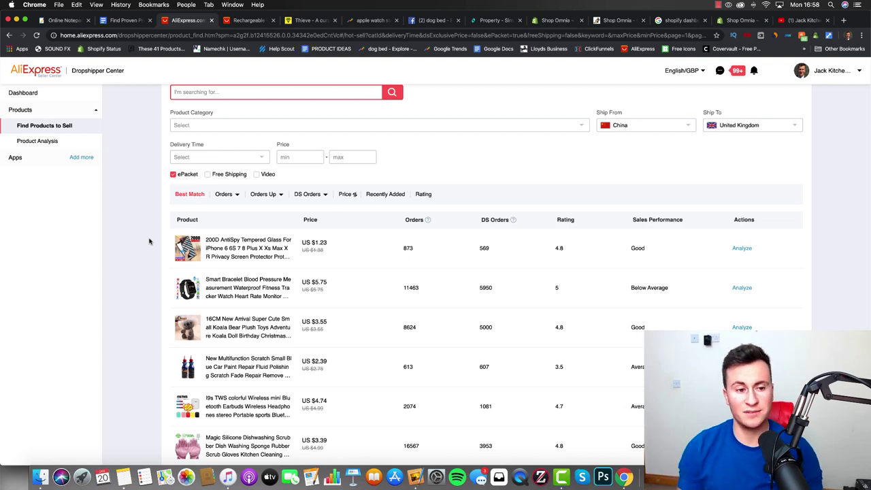
click(109, 22)
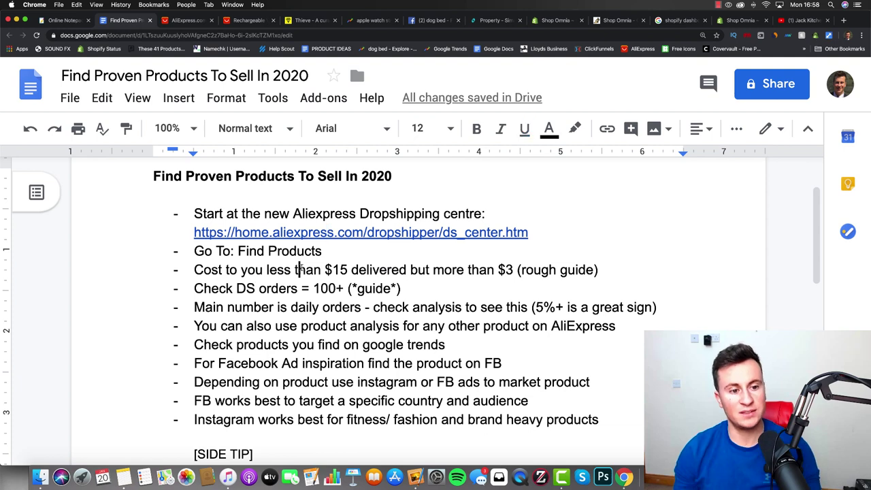
scroll(336, 267, down, 1)
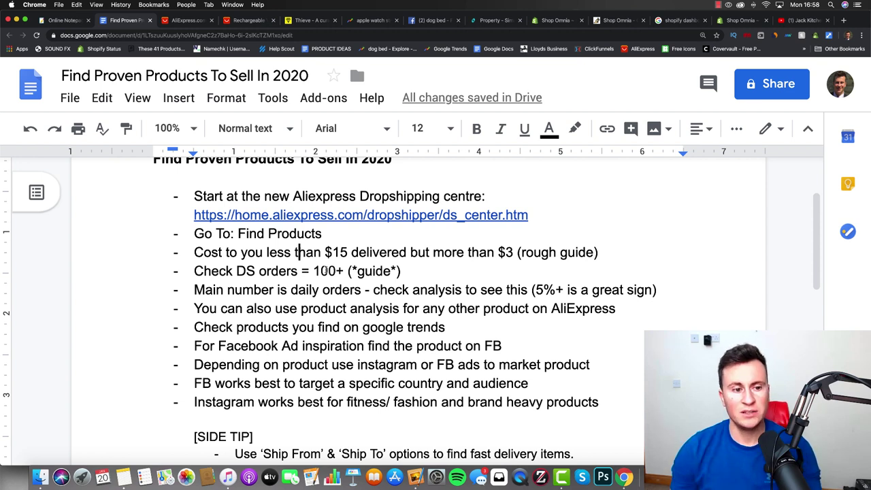
drag(297, 253, 321, 252)
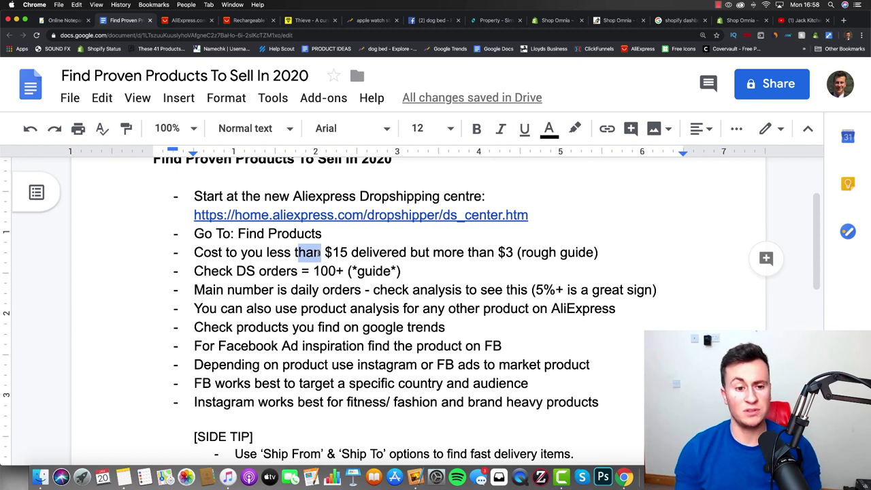
click(405, 250)
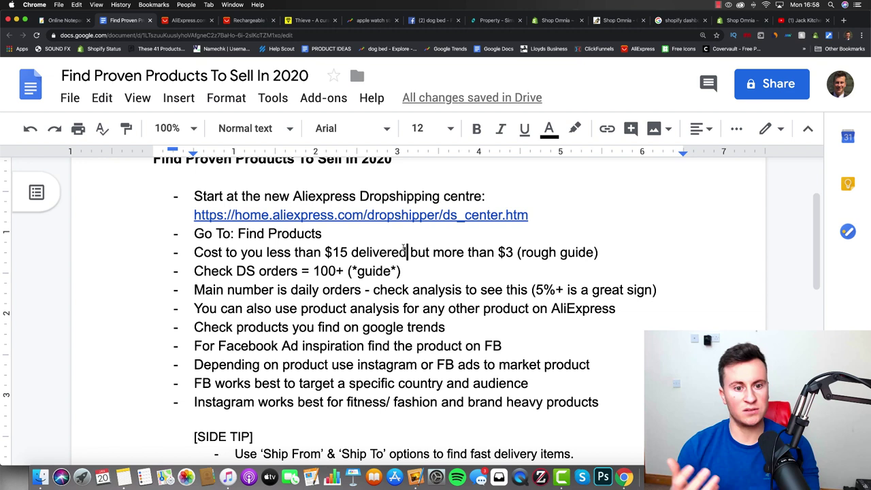
click(513, 251)
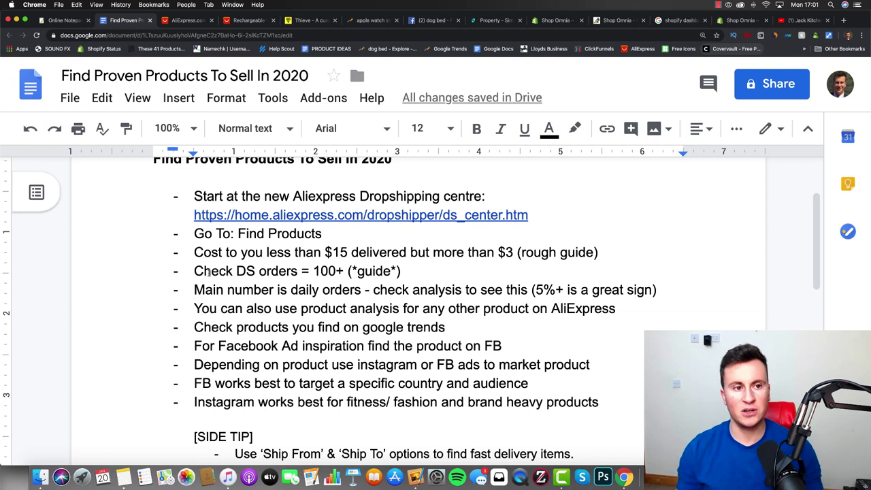
click(193, 21)
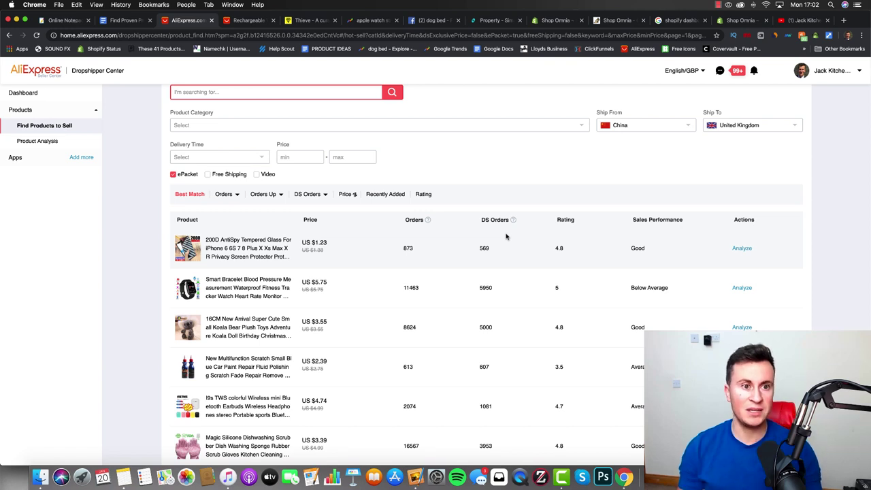
Step: Scroll through the China-shipped results, then return to the checklist with Ctrl+Shift+Tab
scroll(509, 242, down, 1)
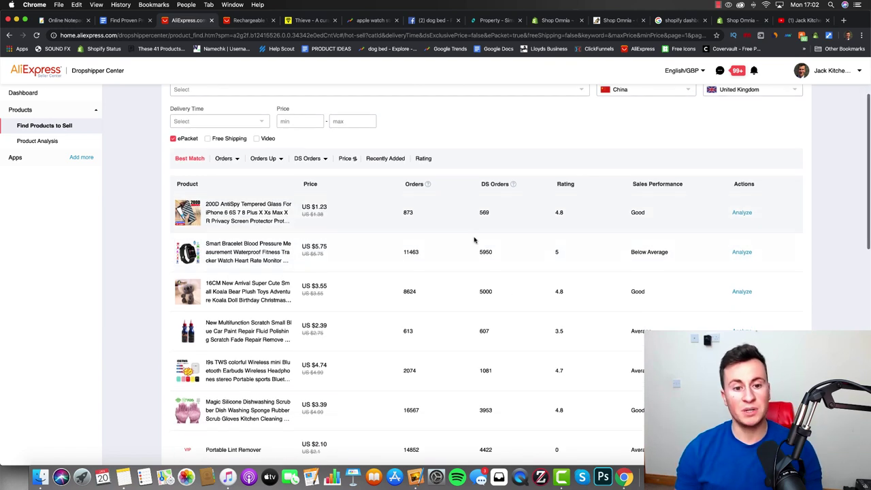
scroll(492, 259, down, 1)
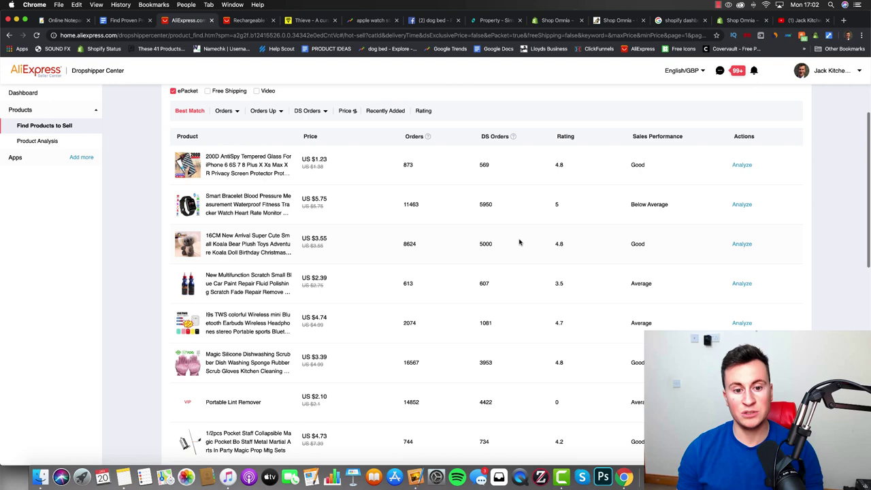
scroll(494, 303, down, 2)
scroll(494, 304, down, 1)
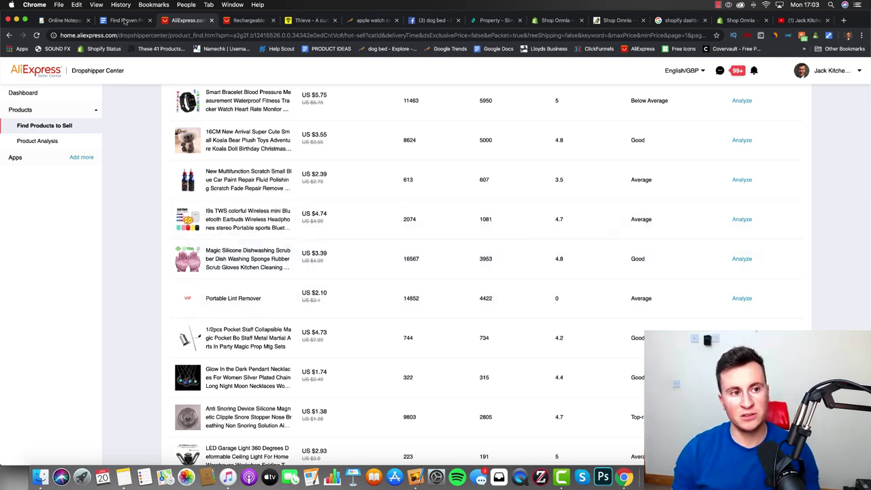
key(ctrl+shift+Tab)
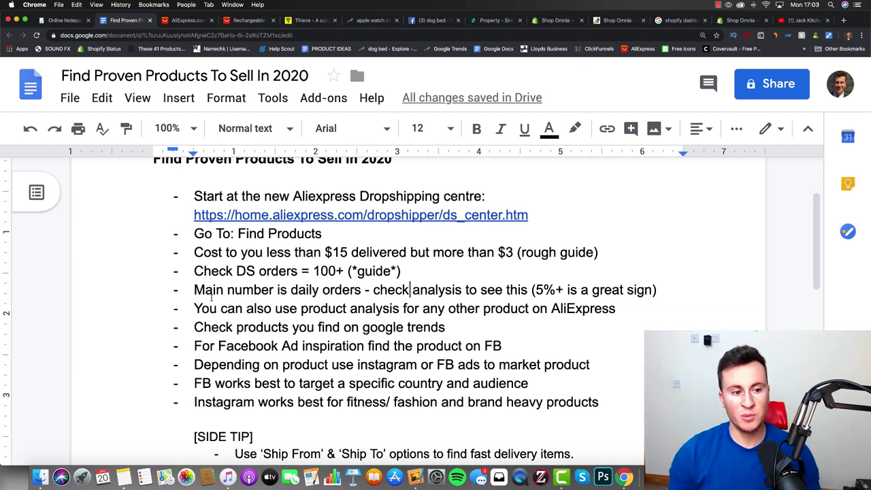
Step: Highlight the daily-orders guideline about checking product analysis, then clear the selection
drag(194, 292, 403, 290)
click(360, 290)
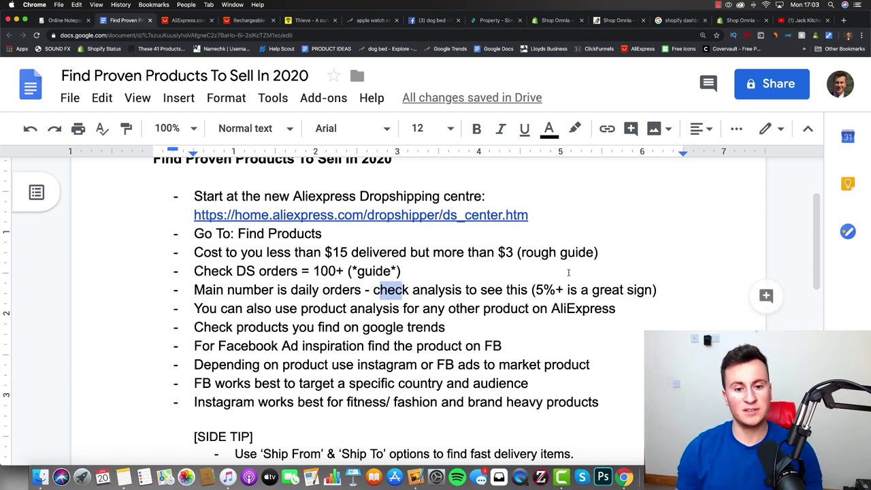
click(569, 290)
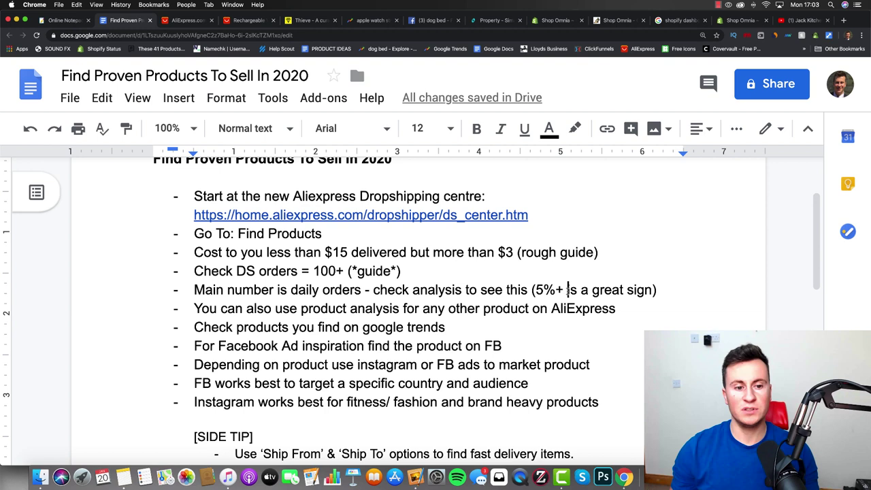
Step: Back in the product list, analyze the 16CM Koala Bear Plush's daily sales volume
click(184, 26)
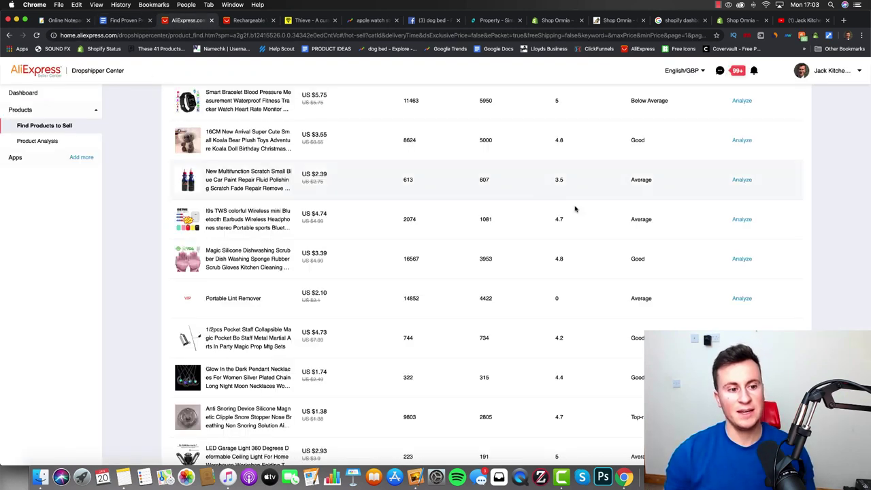
scroll(399, 294, up, 4)
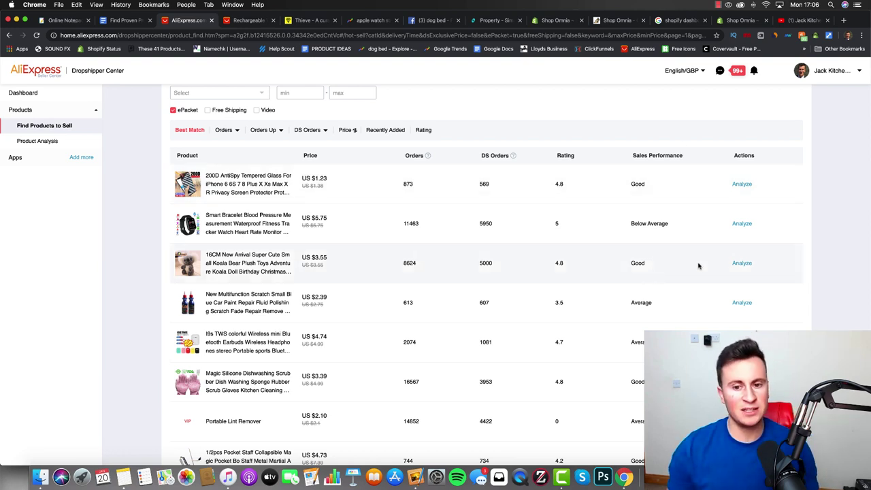
click(743, 265)
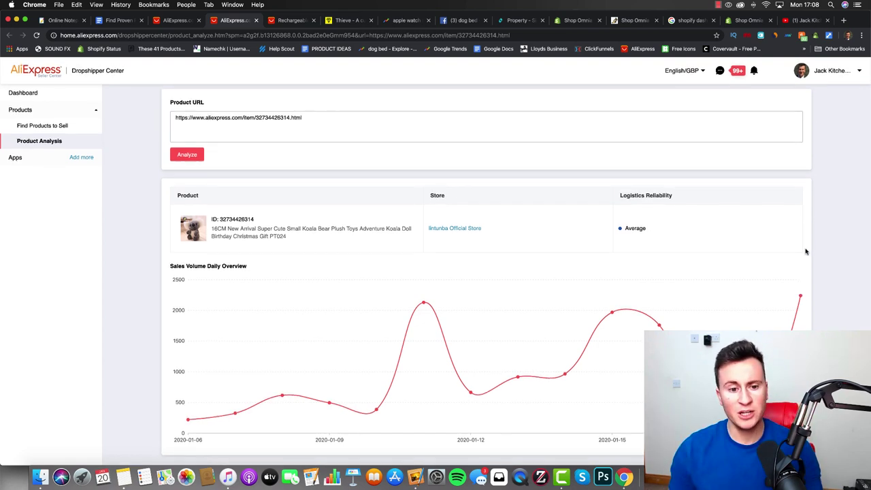
mouse_move(614, 312)
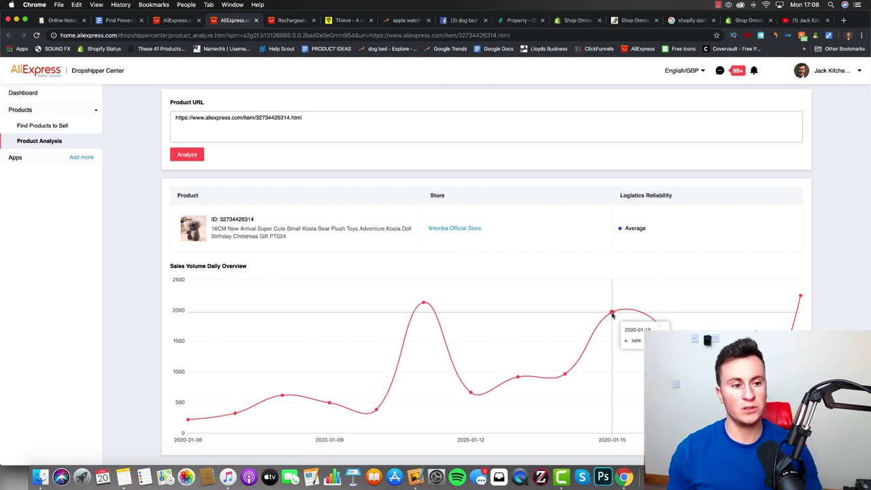
click(177, 20)
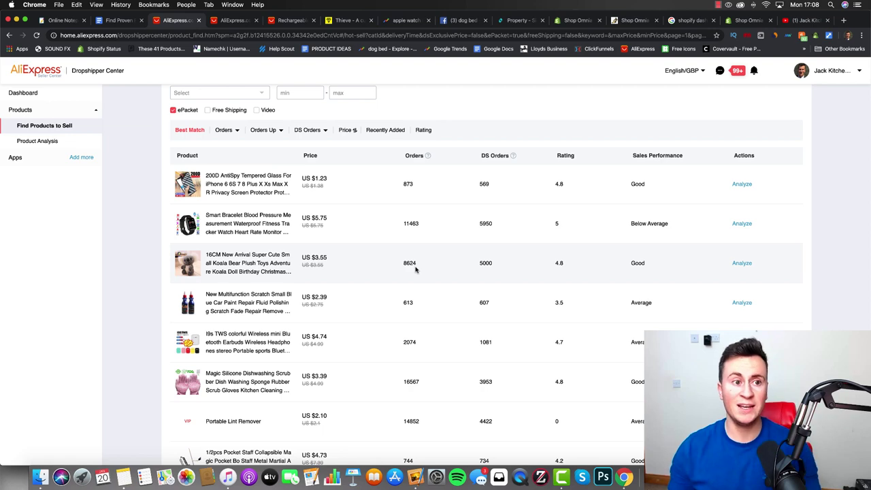
click(124, 24)
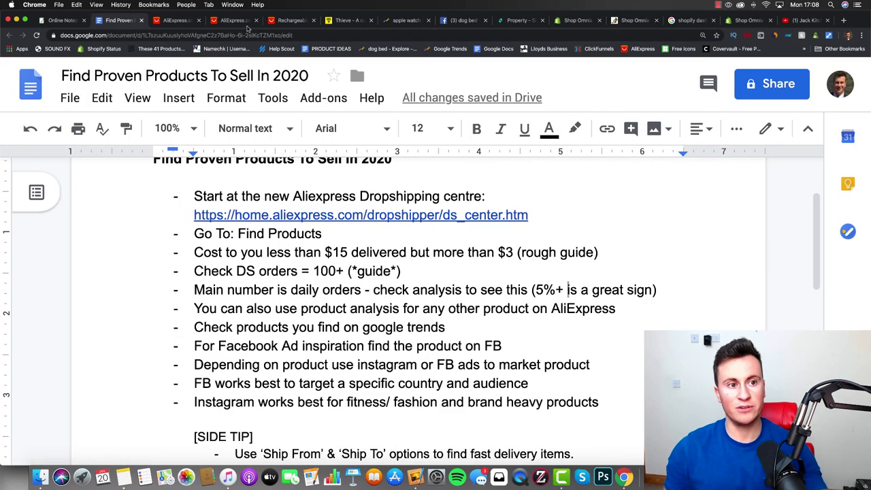
click(248, 26)
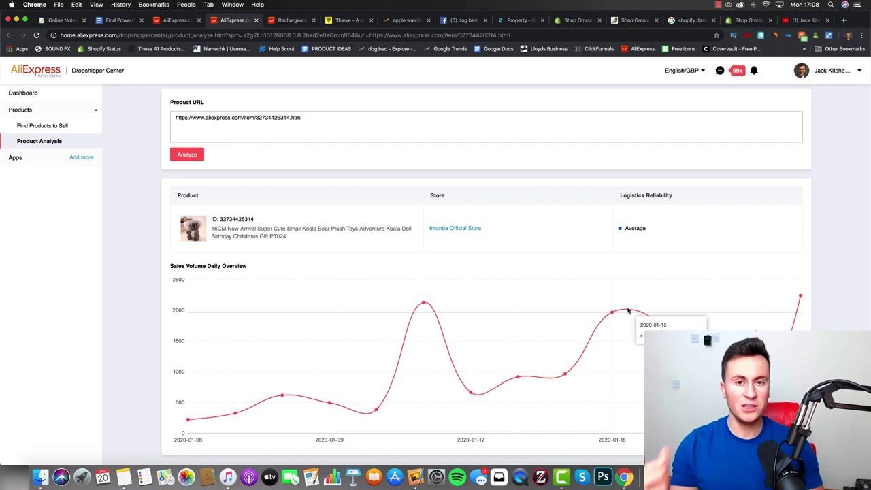
mouse_move(431, 366)
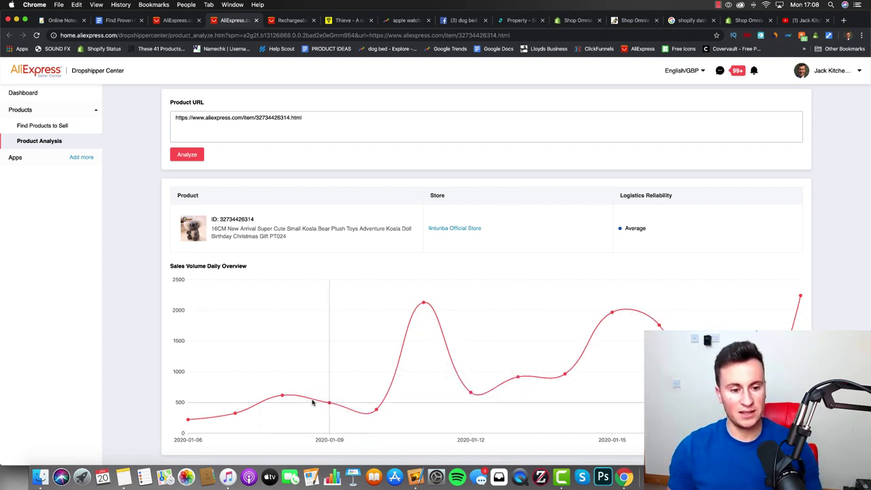
mouse_move(314, 403)
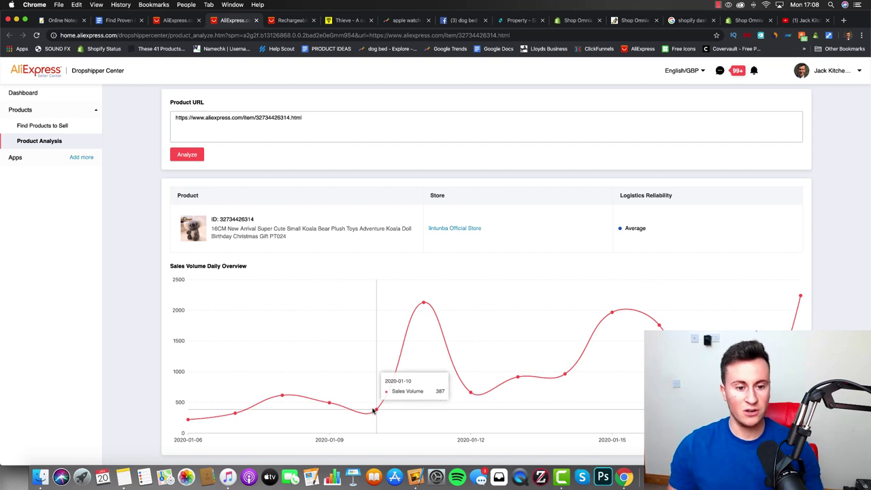
mouse_move(419, 329)
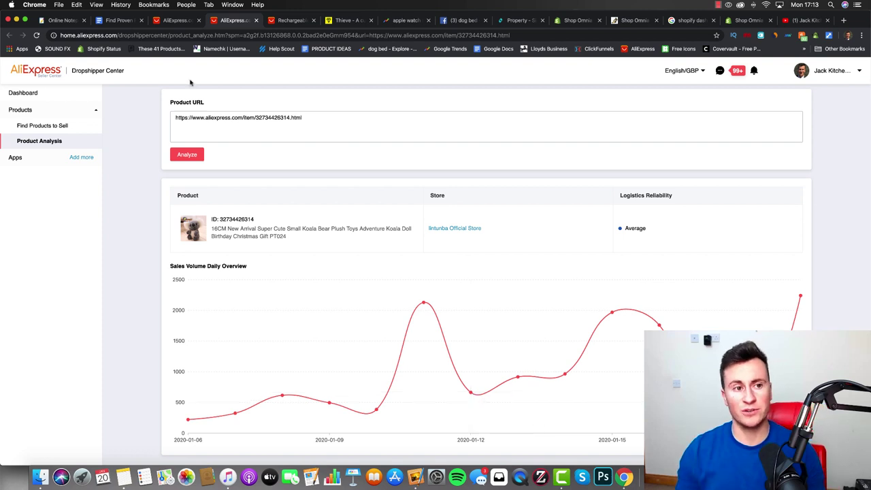
click(128, 22)
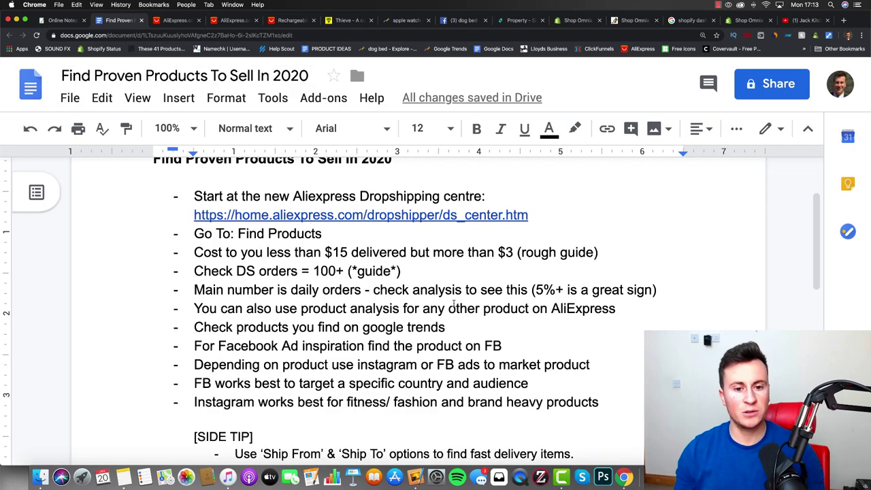
click(480, 308)
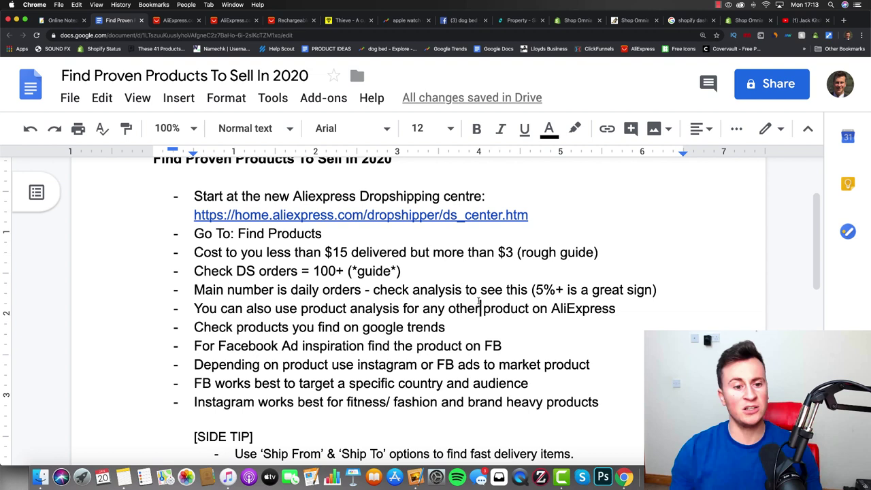
click(173, 22)
click(224, 22)
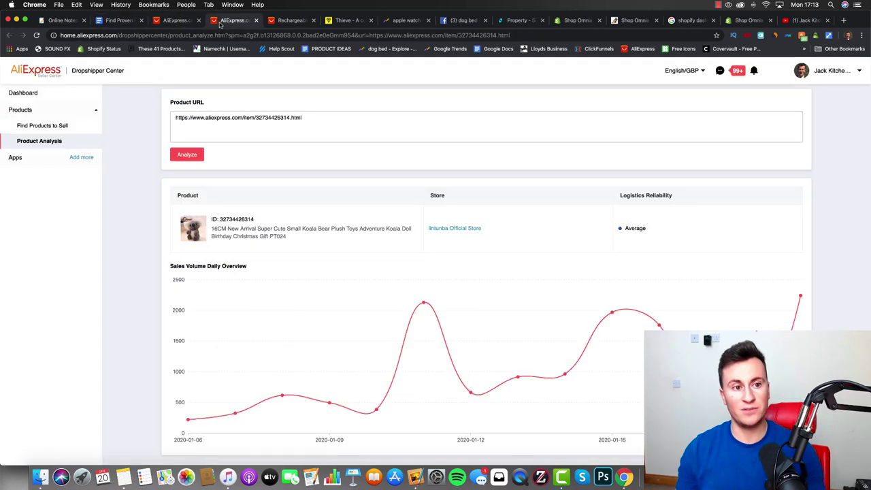
Step: Open Thieve's Leather Apple Watch Strap on AliExpress and select its listing URL
click(346, 21)
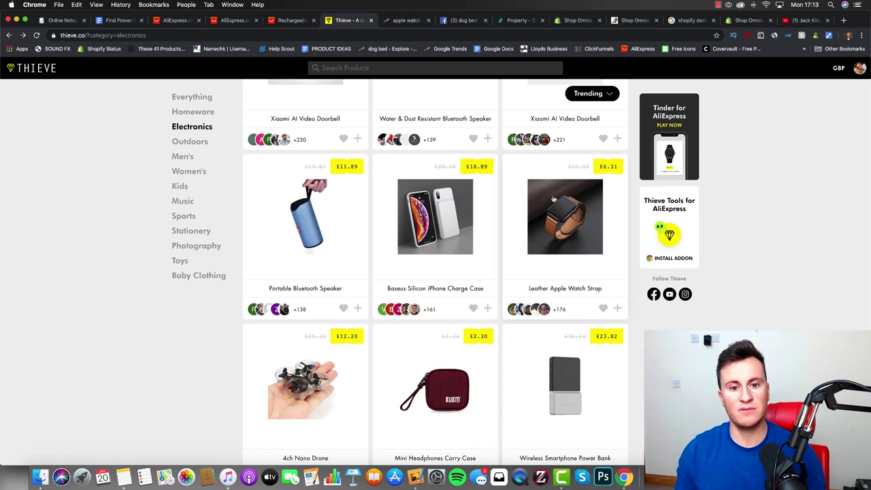
click(563, 233)
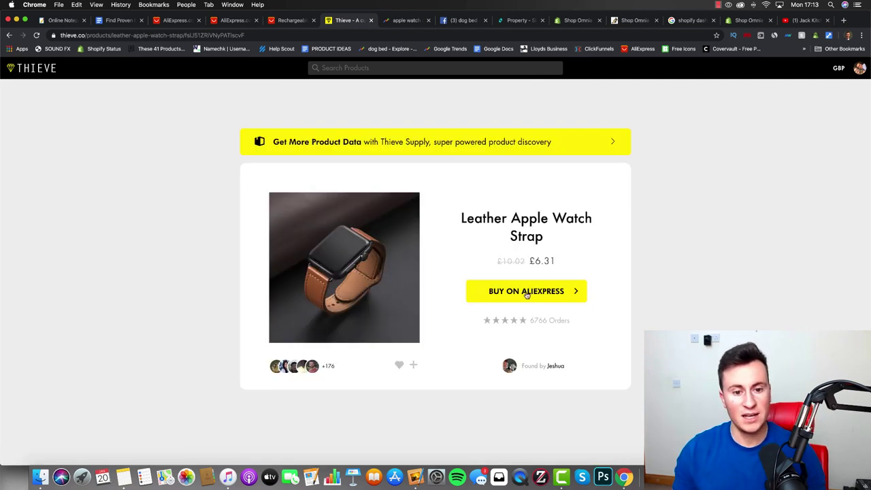
click(526, 294)
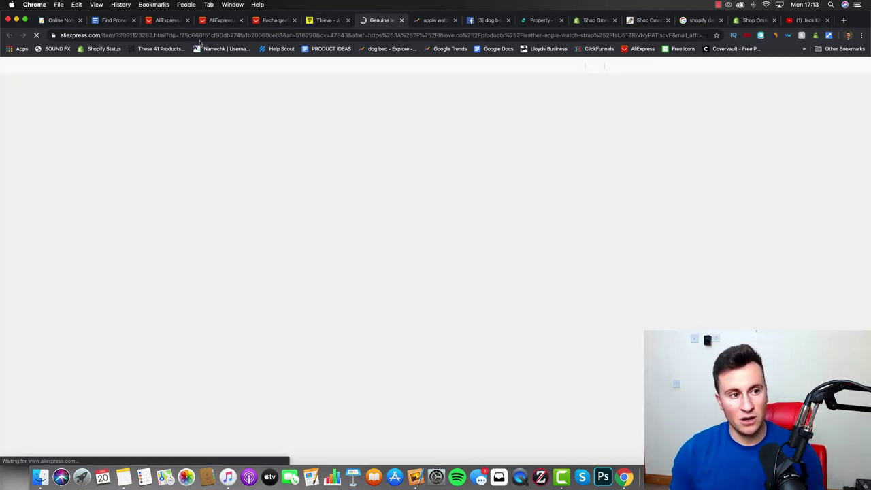
click(200, 35)
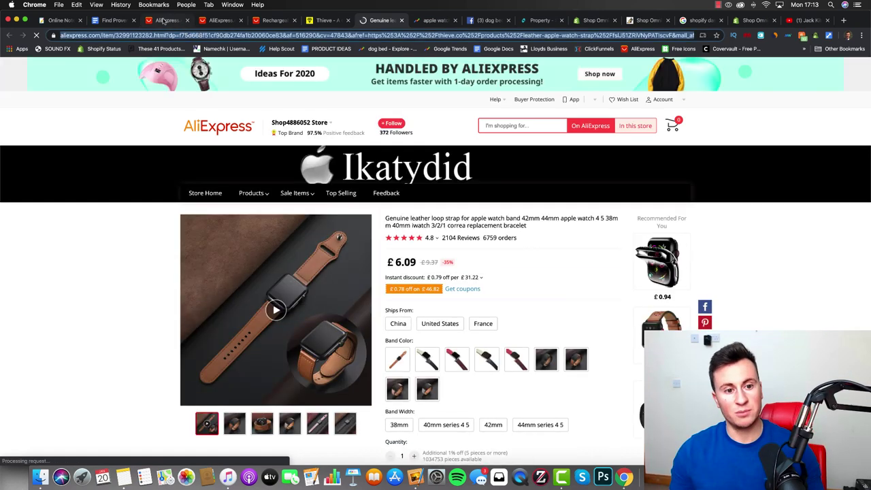
Step: Analyze the leather Apple Watch strap URL: average logistics, daily sales around 35–85
click(164, 22)
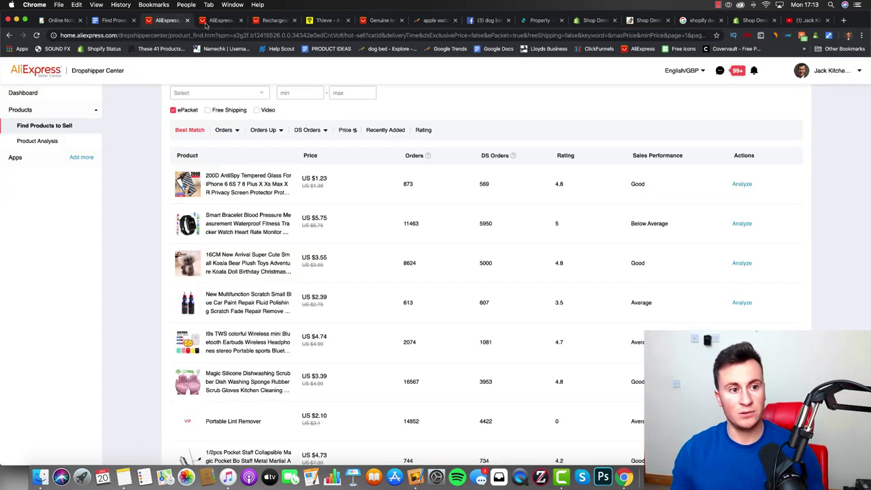
click(60, 141)
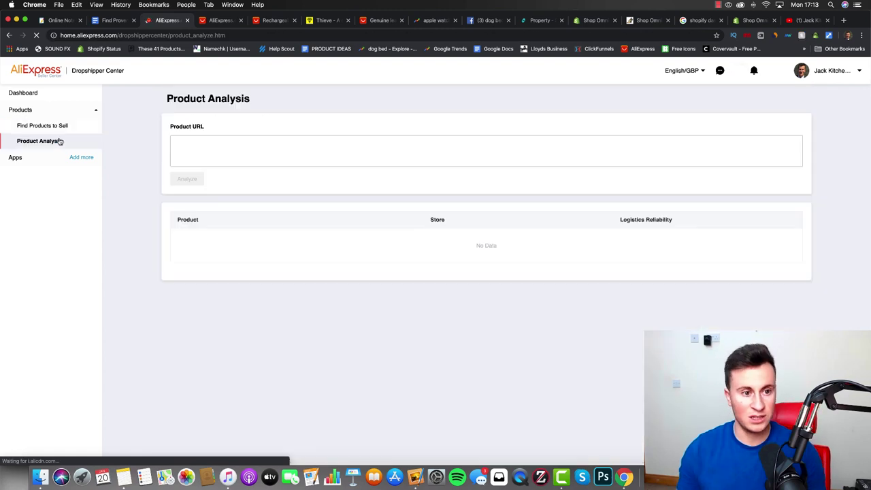
click(278, 157)
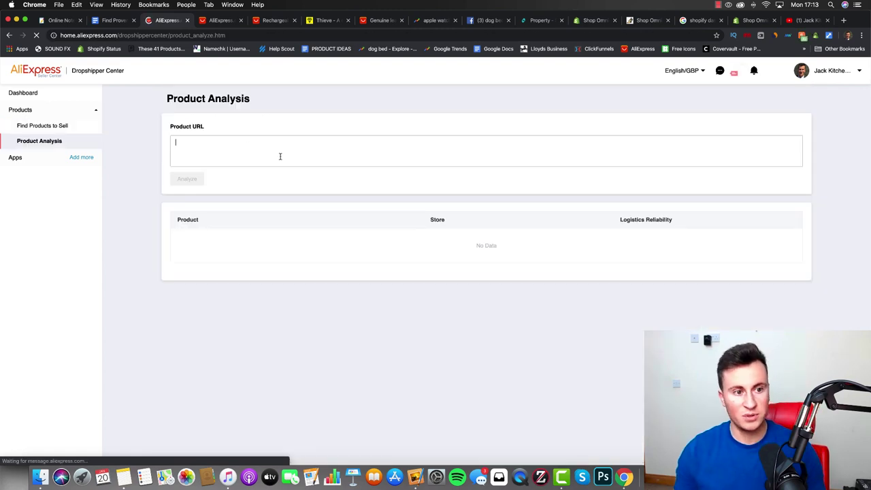
key(super+v)
click(197, 178)
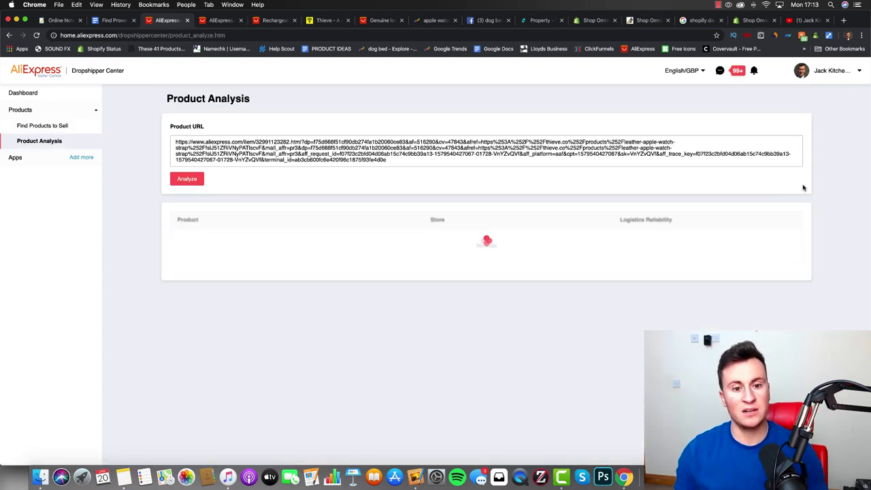
scroll(803, 190, down, 1)
mouse_move(453, 361)
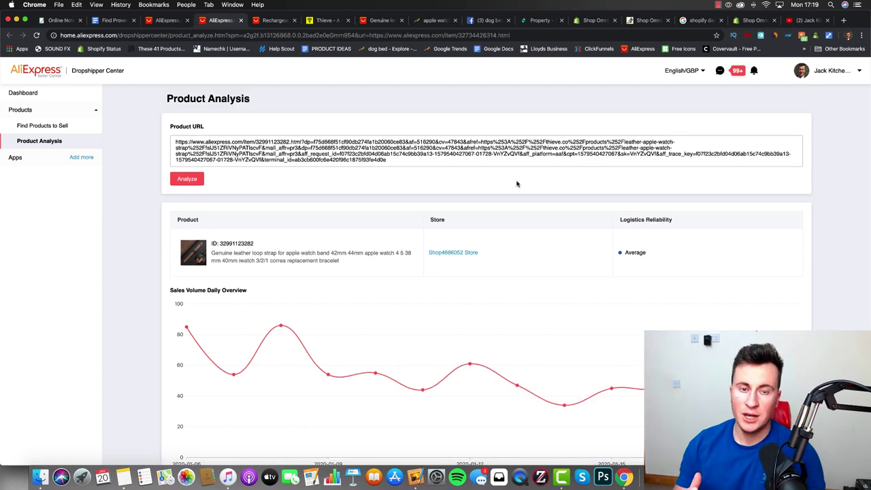
Step: Limit Find Products to Sell results to products that have video
click(163, 19)
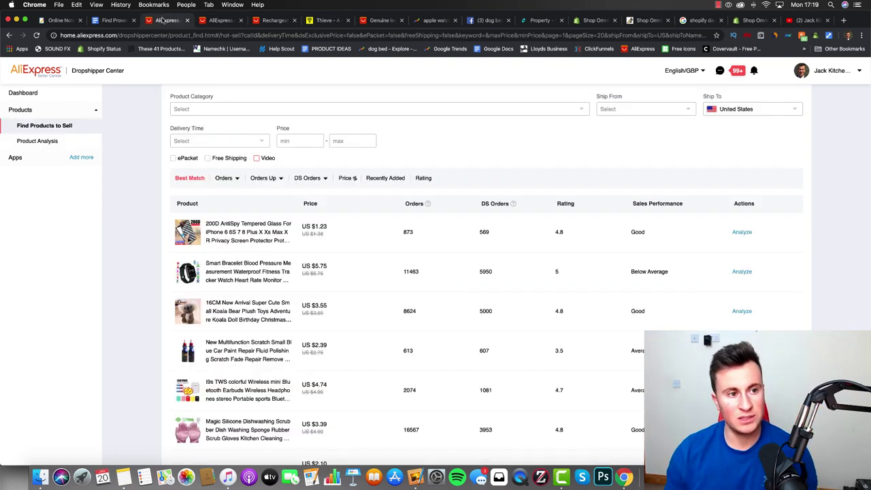
scroll(152, 188, down, 1)
scroll(153, 189, up, 1)
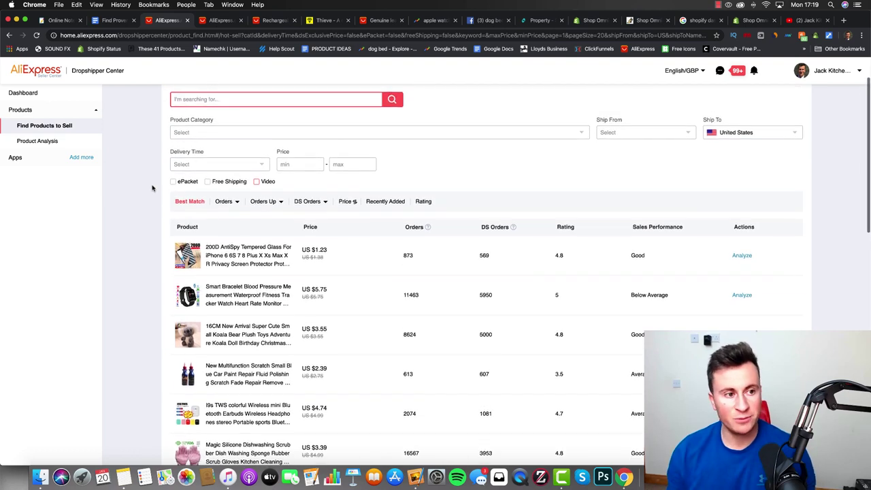
click(256, 183)
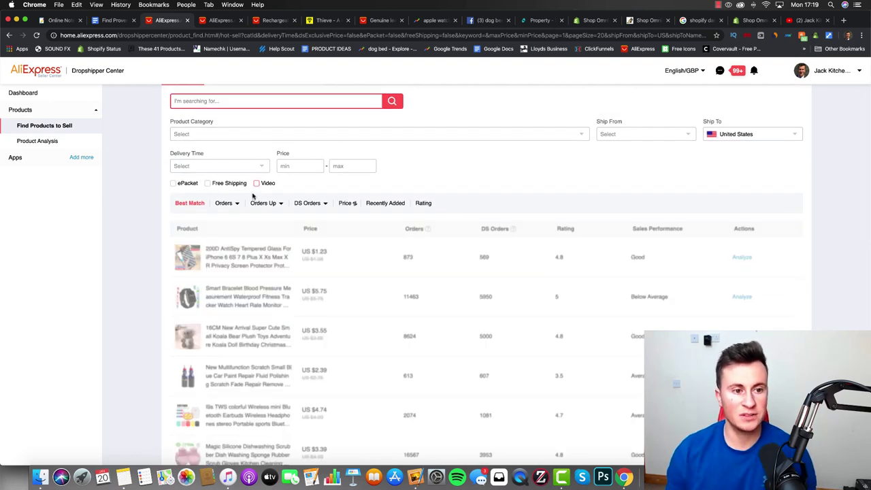
scroll(144, 204, down, 1)
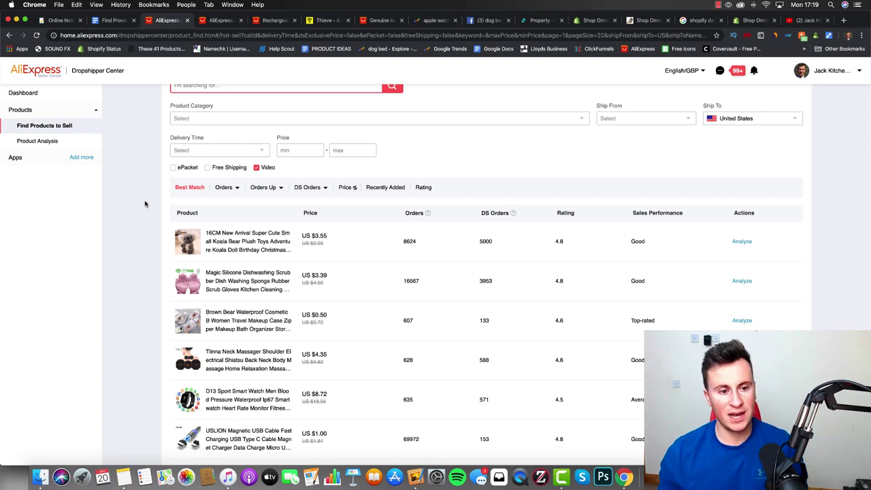
scroll(145, 204, up, 2)
Step: Search for 'dog bed', topped by a US $9.08 plush bed with 8425 orders
text(d)
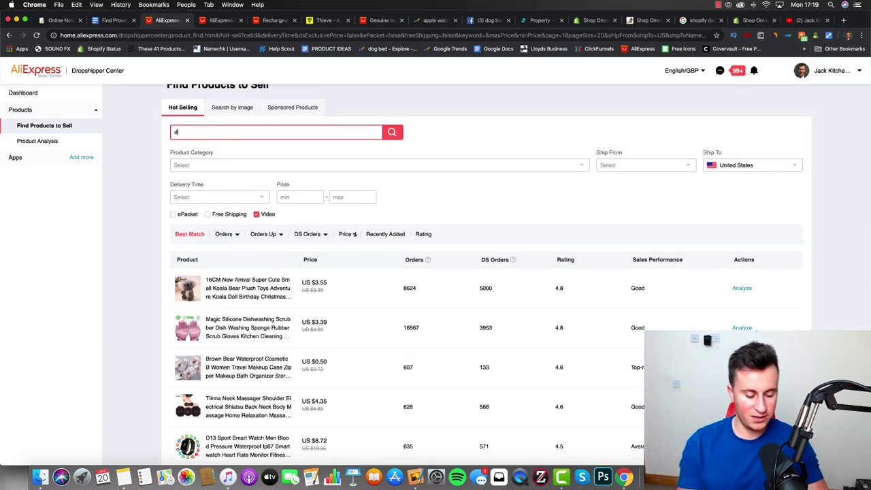
text(og bed)
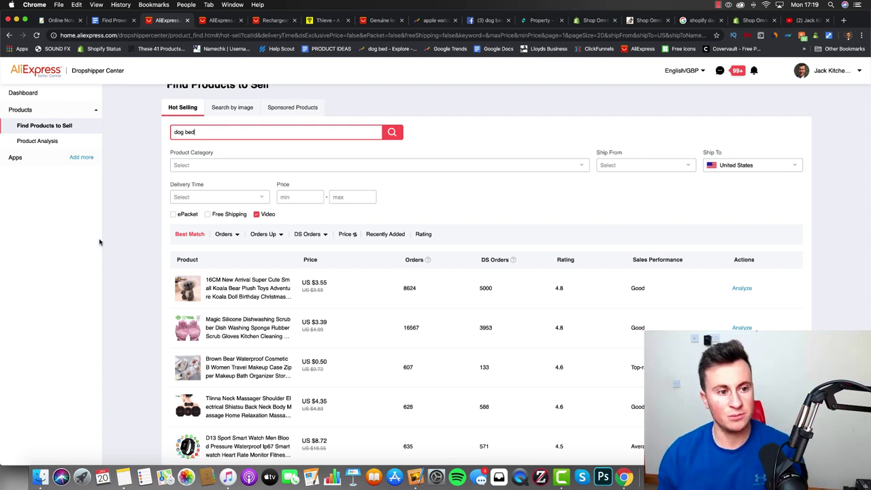
click(392, 131)
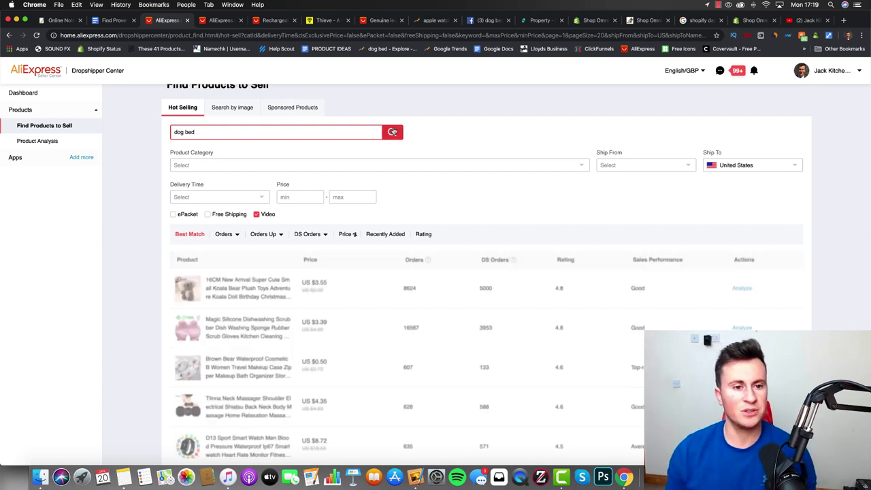
scroll(150, 241, down, 1)
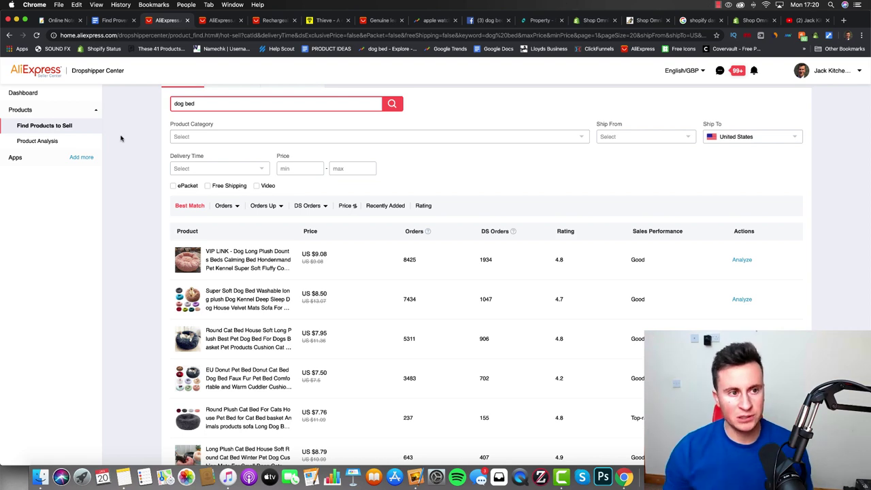
Step: Glance at the checklist, then return to the leather loop strap listing (£6.09, 6759 orders)
click(111, 25)
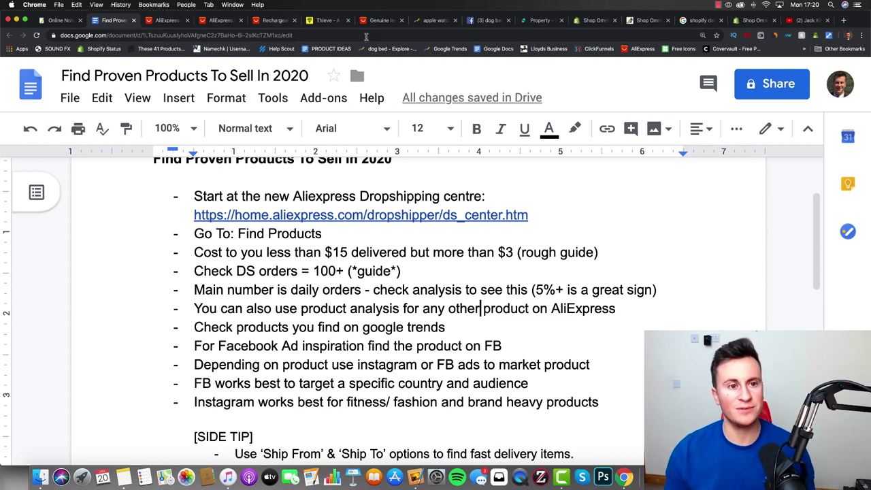
click(368, 21)
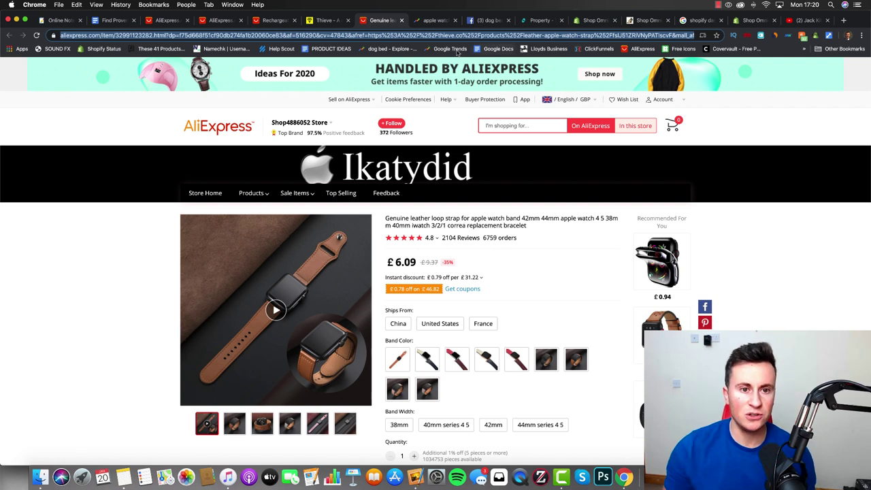
Step: Check worldwide five-year Trends interest for 'apple watch strap', then revisit the dog bed results
click(443, 23)
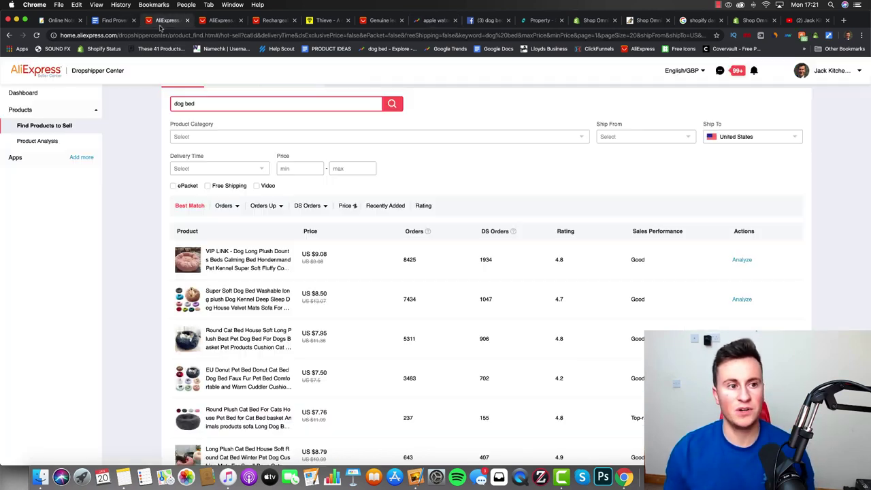
click(160, 23)
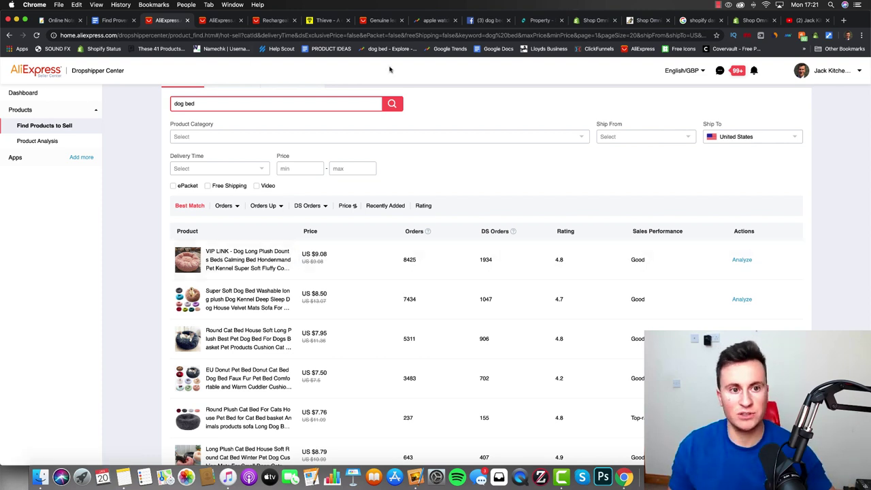
Step: Replace the Google Trends search term with 'dog bed'
click(428, 21)
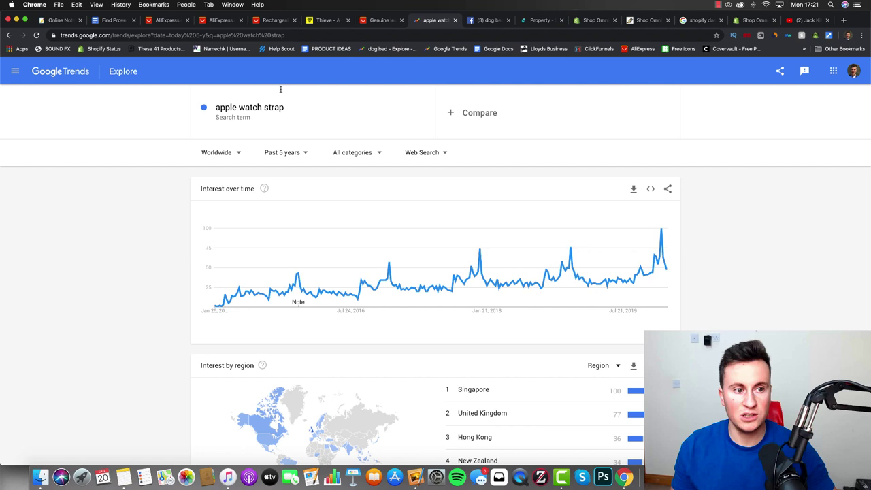
click(275, 114)
text(dog bed)
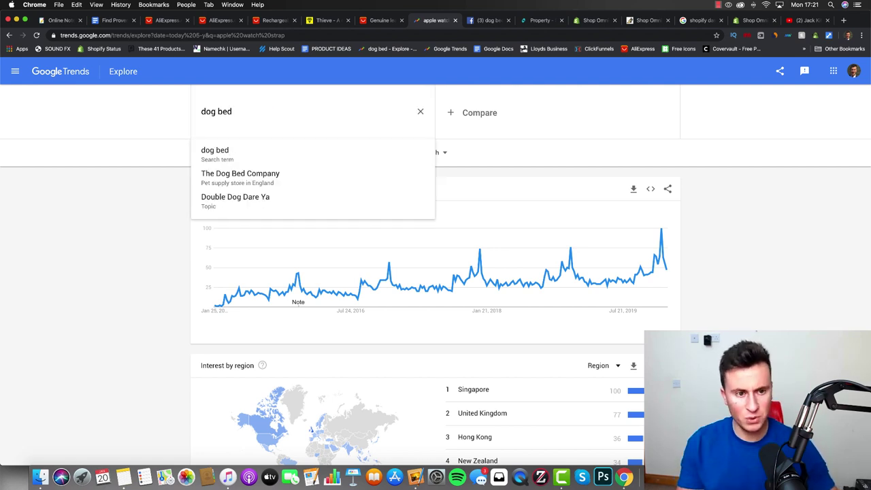
key(Return)
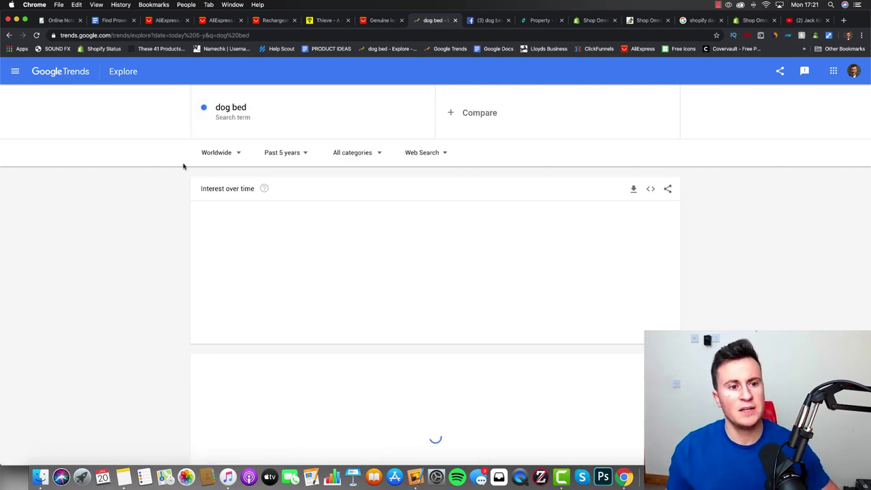
Step: Set the trend region to United Kingdom, where Wales leads the subregions
click(230, 158)
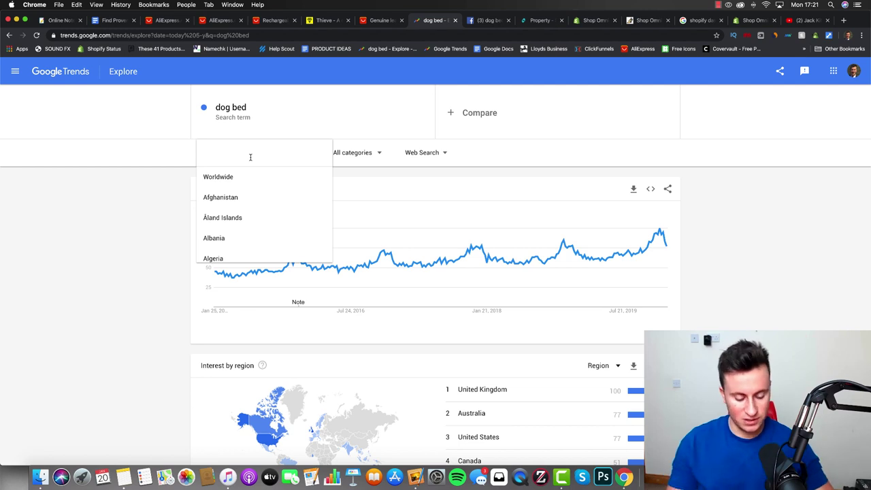
text(unite)
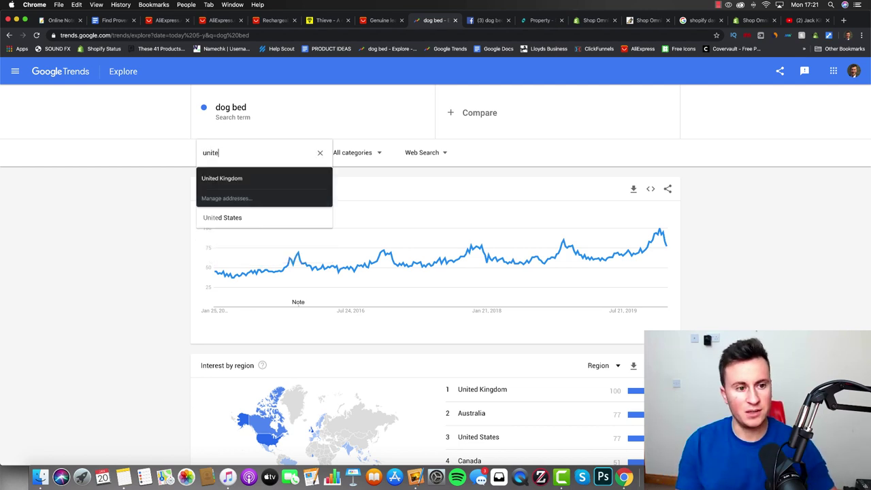
click(236, 175)
click(254, 179)
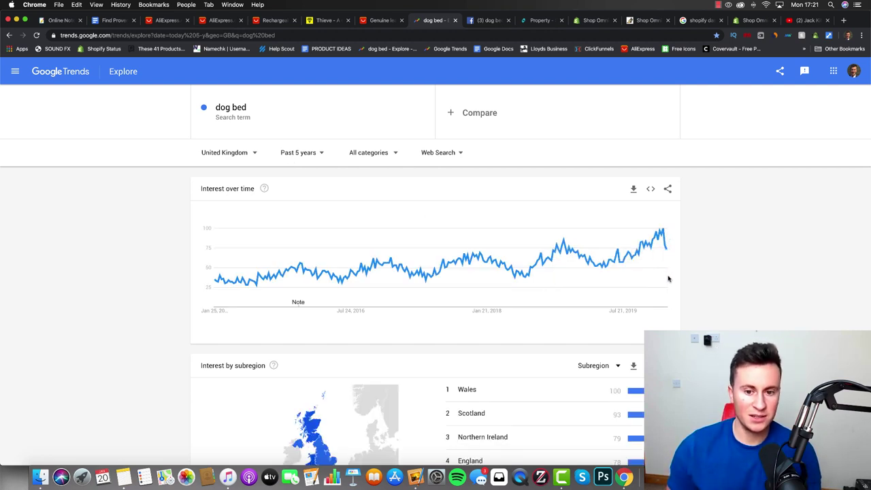
mouse_move(667, 278)
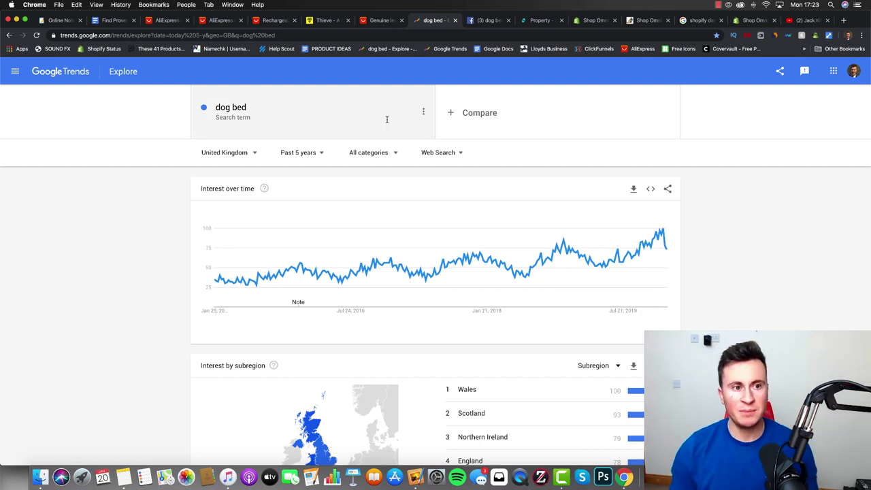
Step: Bring the 'Find Proven Products To Sell In 2020' checklist back in front of the Trends chart
click(112, 23)
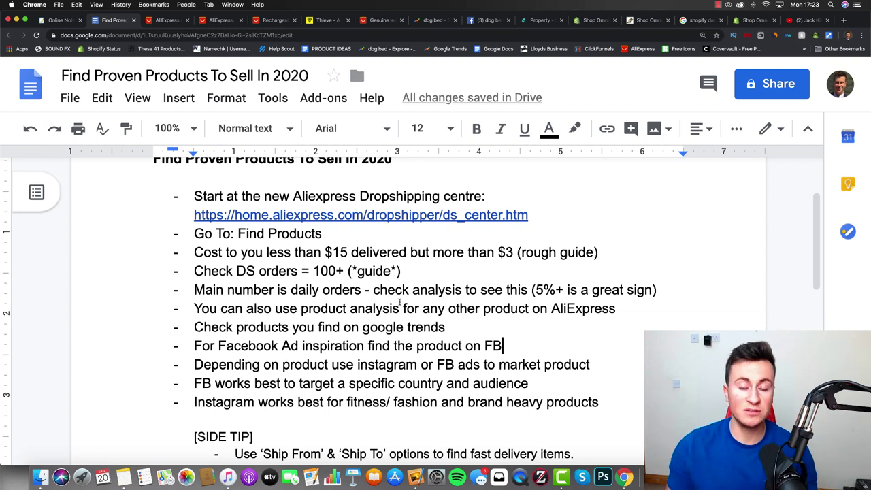
Step: Browse Facebook 'dog bed' video results, including the Premium Dog Bed and Soothing Dog Bed ads
click(481, 22)
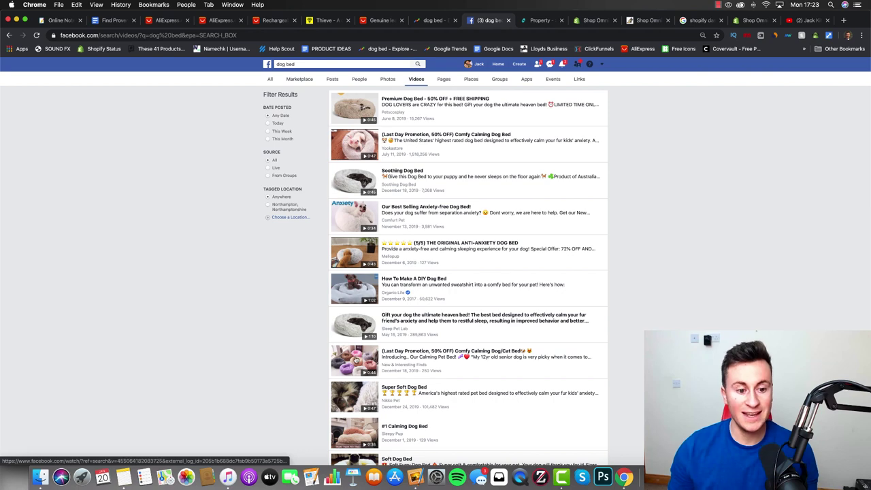
scroll(348, 401, down, 2)
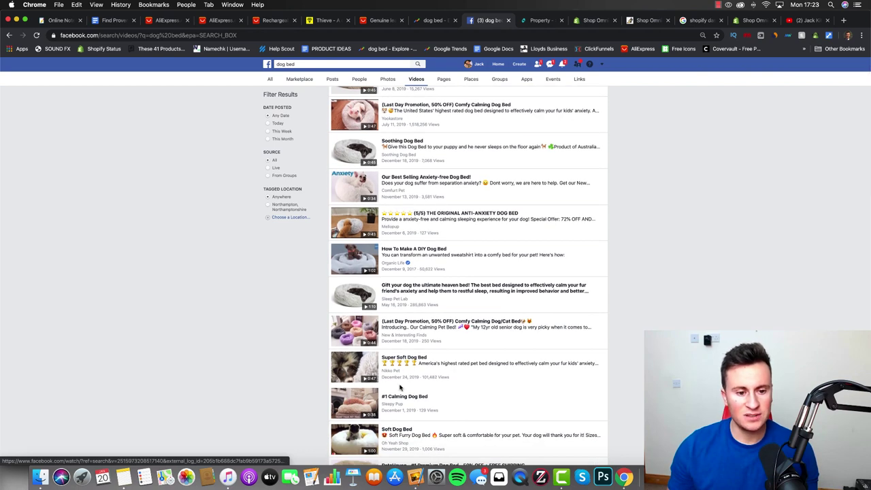
scroll(349, 402, down, 6)
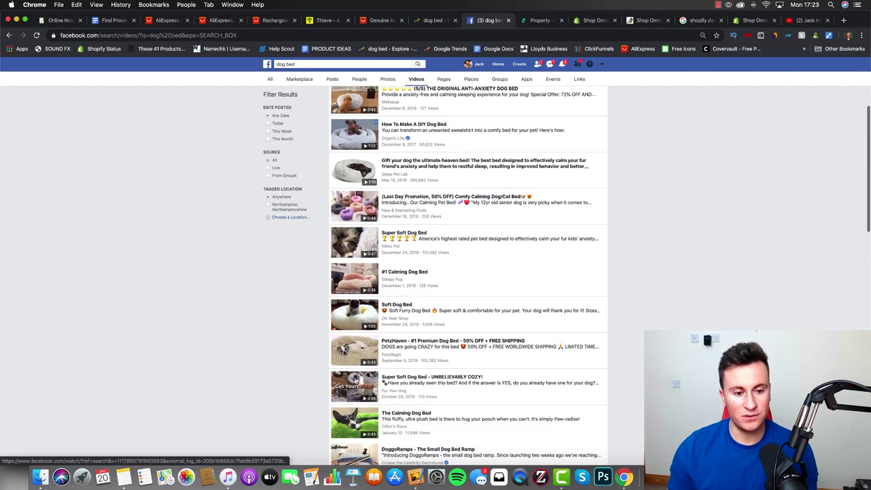
scroll(355, 381, down, 5)
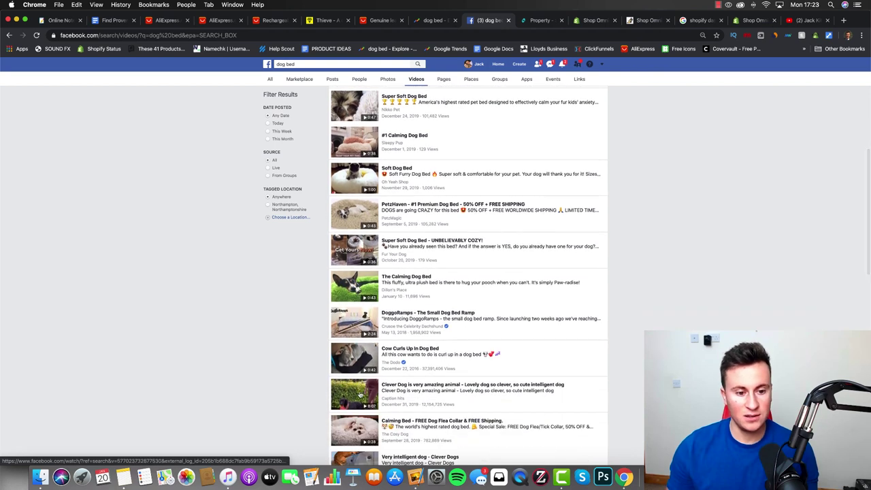
scroll(497, 366, up, 12)
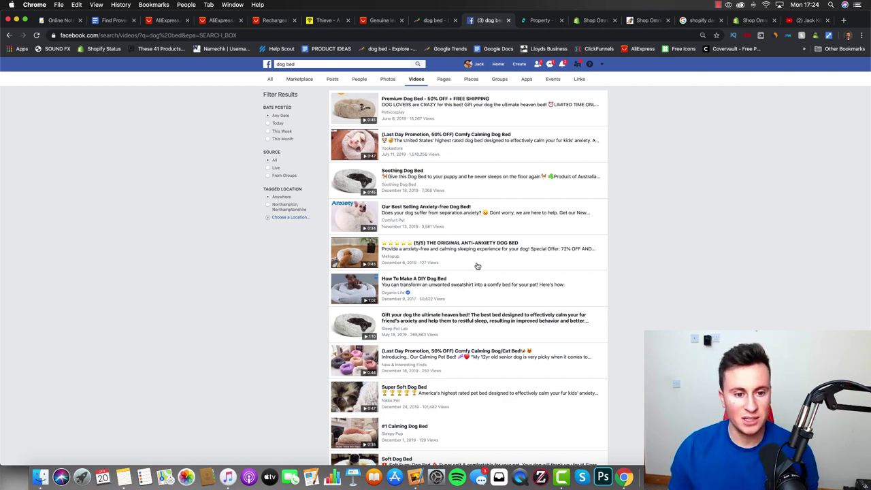
scroll(443, 296, down, 1)
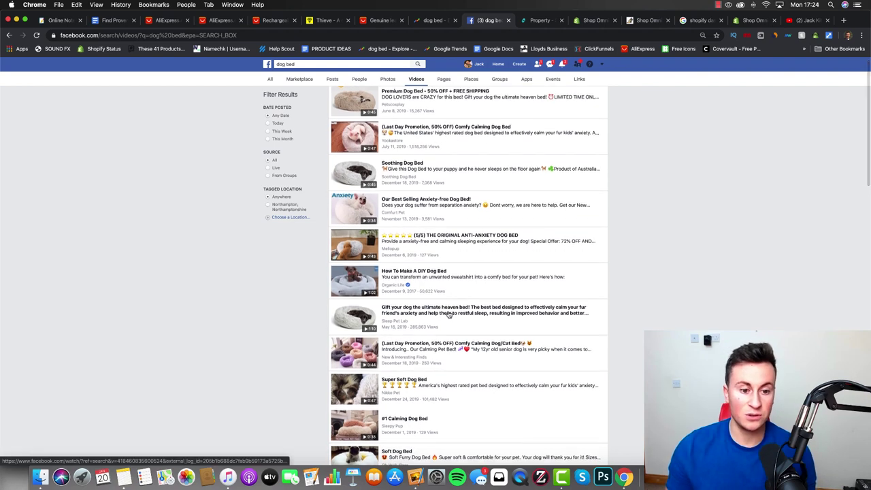
scroll(448, 314, down, 3)
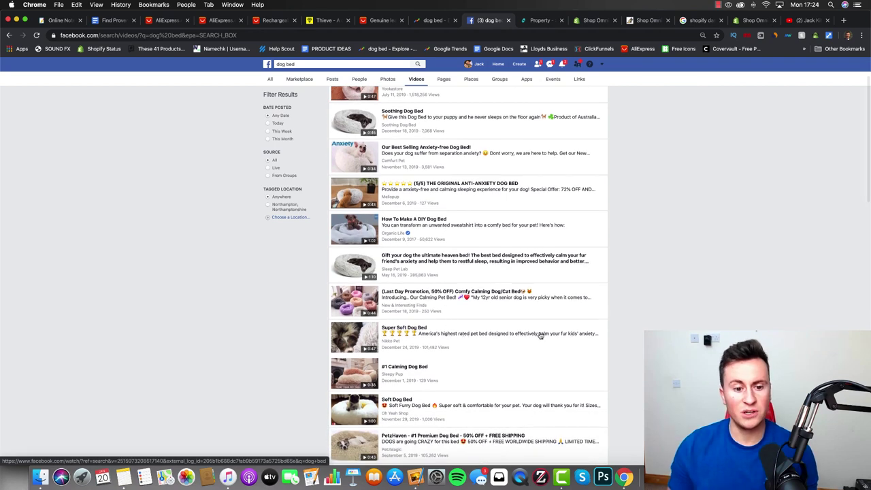
scroll(607, 297, up, 3)
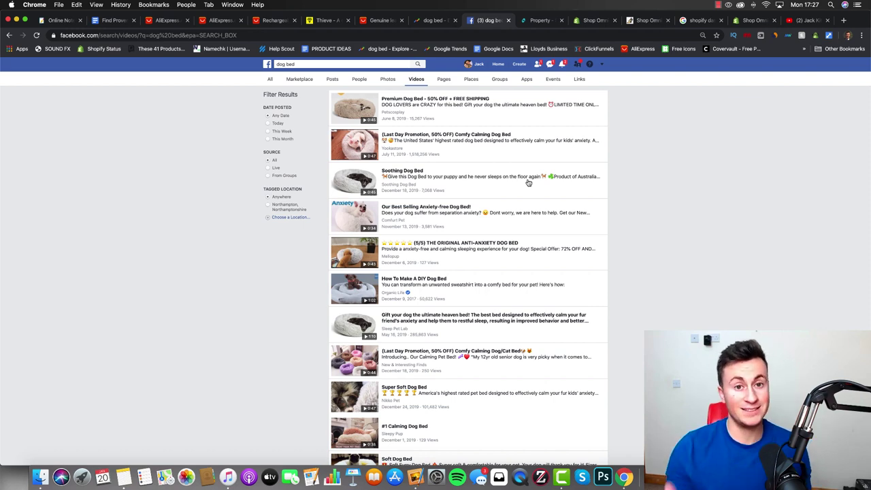
Step: Review the checklist down through its tips, ending back at the title
click(110, 23)
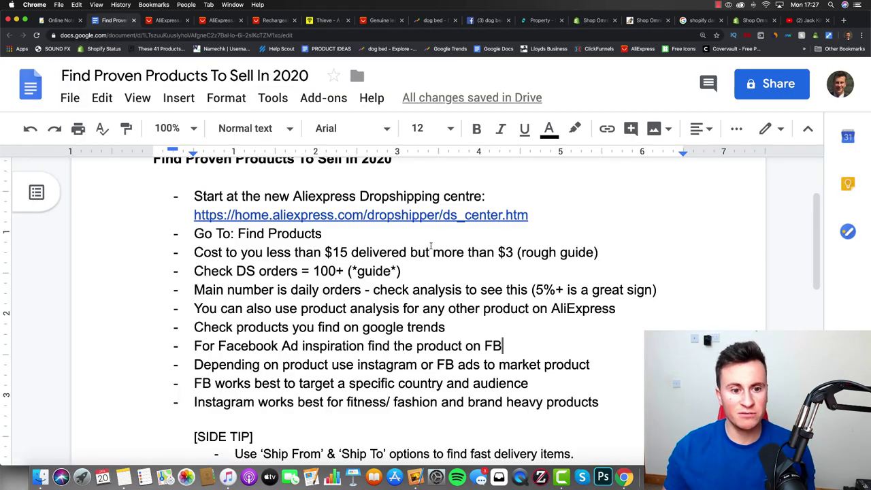
scroll(460, 252, down, 2)
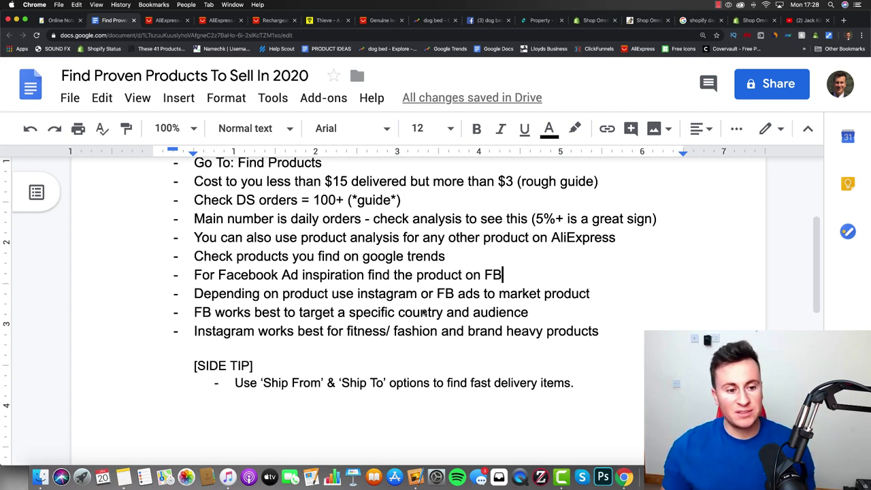
scroll(423, 312, up, 3)
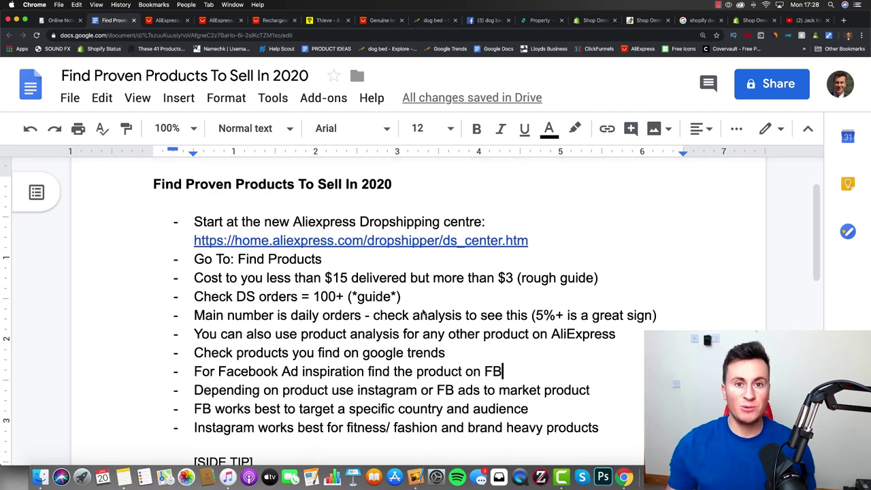